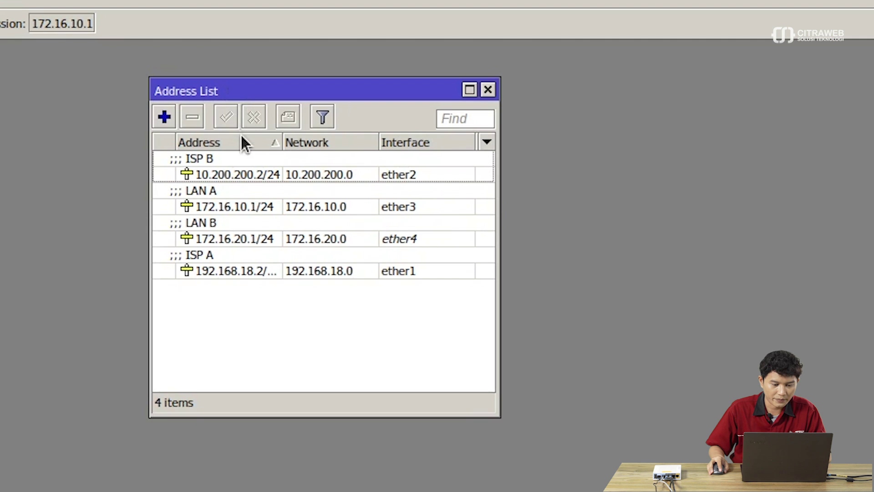
- Examine the ISP A, ISP B, LAN A and LAN B entries in the address list with their addresses and interfaces
left_click(243, 177)
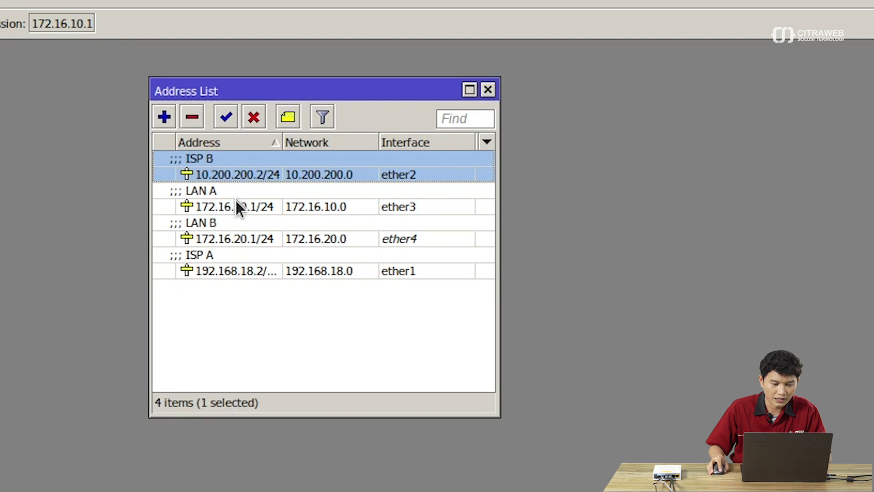
left_click(236, 266)
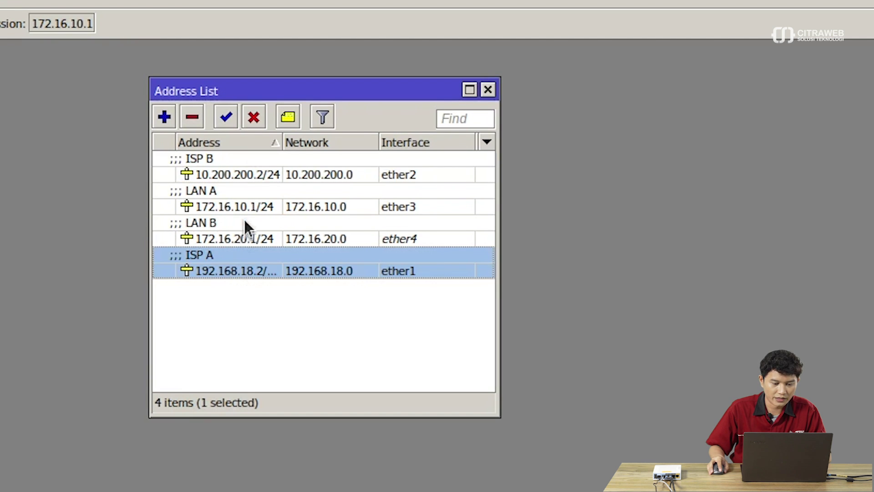
left_click(249, 200)
left_click(258, 235)
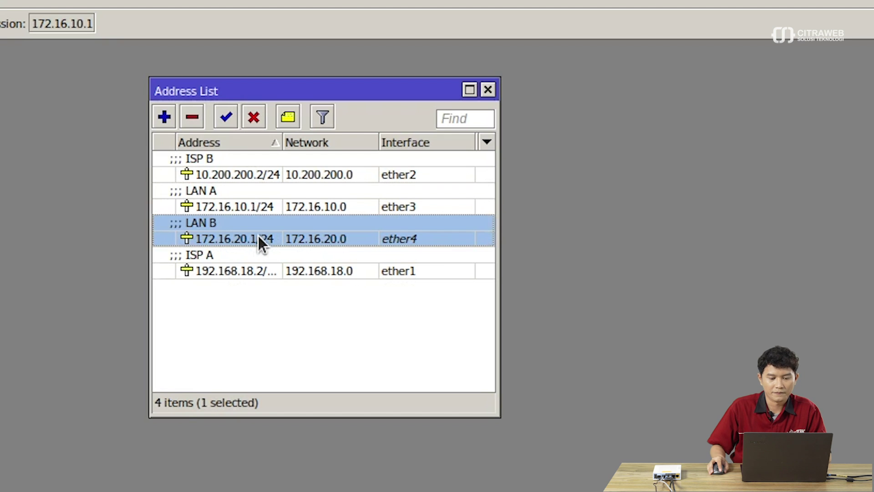
left_click(262, 261)
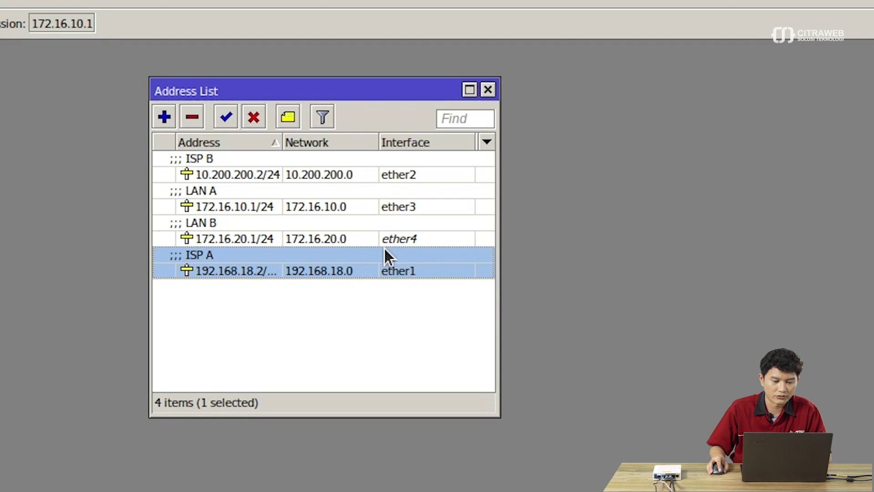
left_click(379, 174)
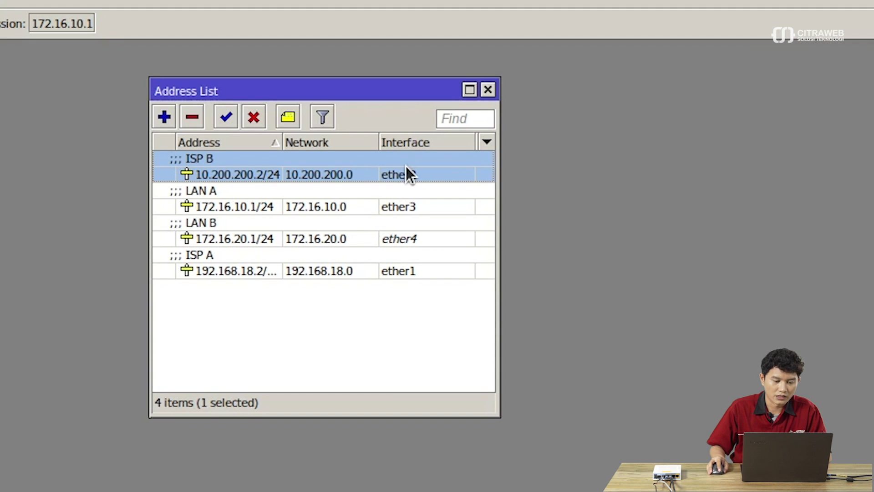
left_click(378, 192)
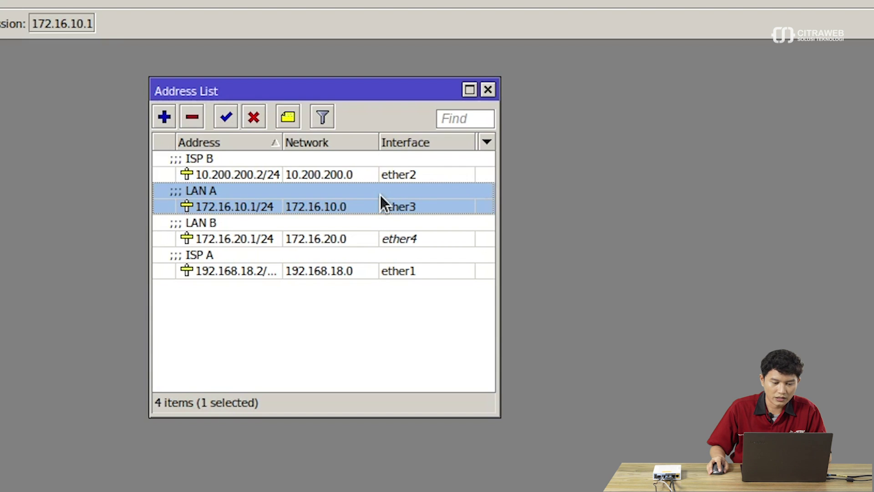
left_click(386, 228)
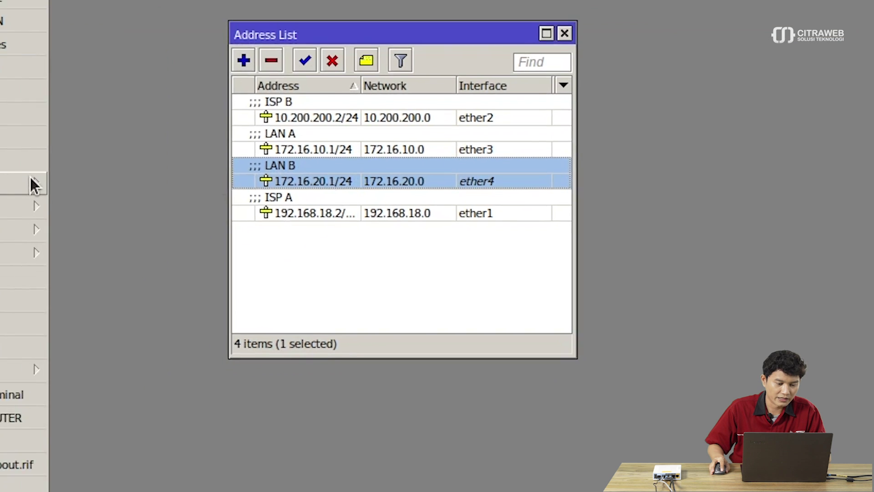
- Review the router's DNS server and remote-request settings, and close the address list and DNS settings
left_click(111, 124)
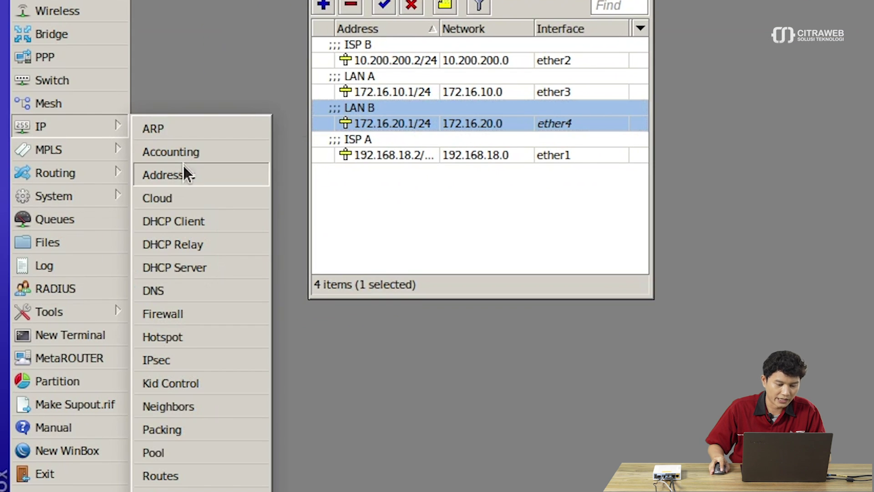
left_click(190, 287)
left_click_drag(497, 115, 382, 183)
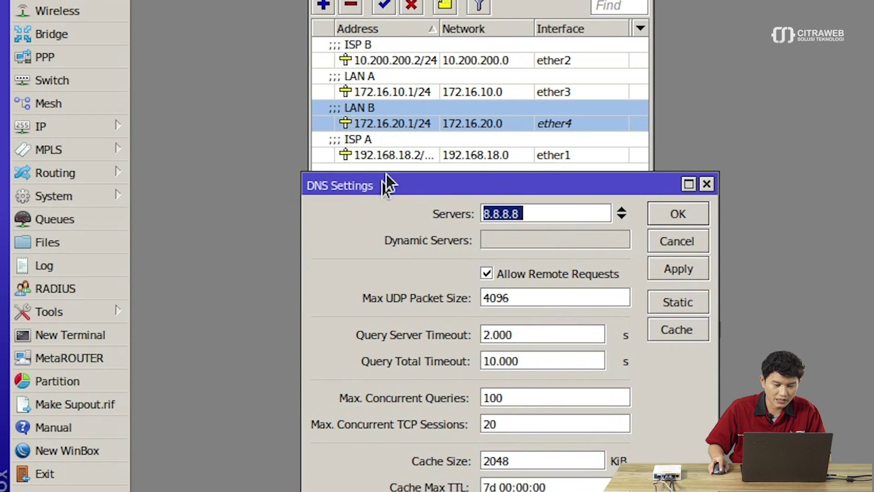
left_click(587, 16)
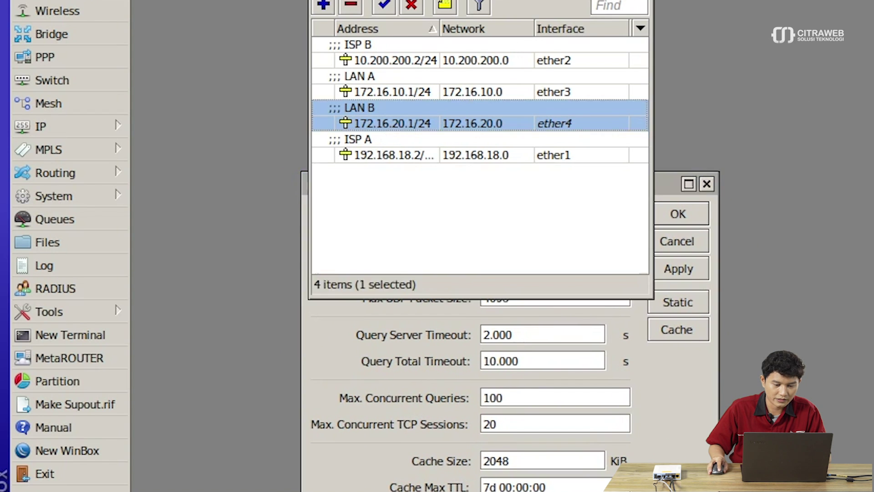
left_click_drag(546, 181, 553, 19)
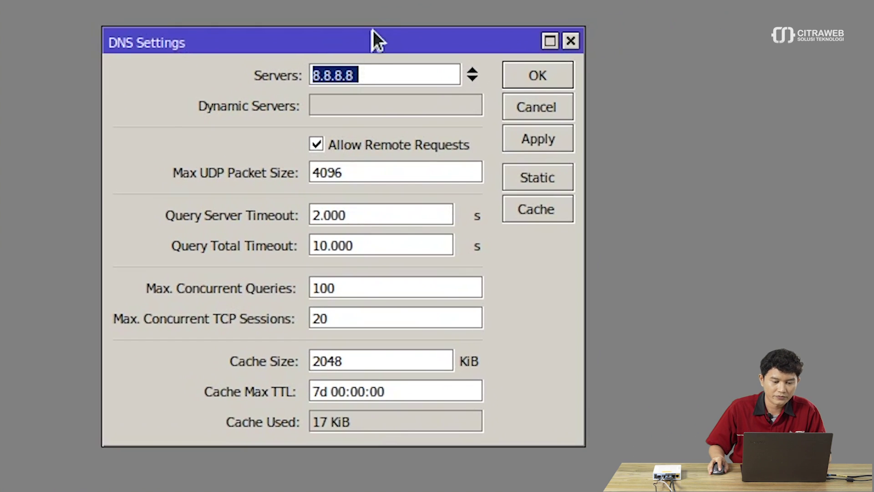
left_click(390, 74)
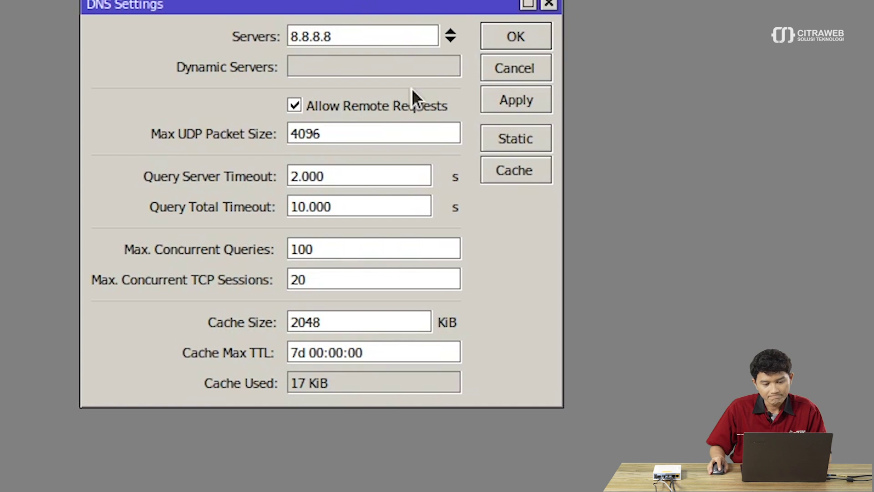
left_click(523, 39)
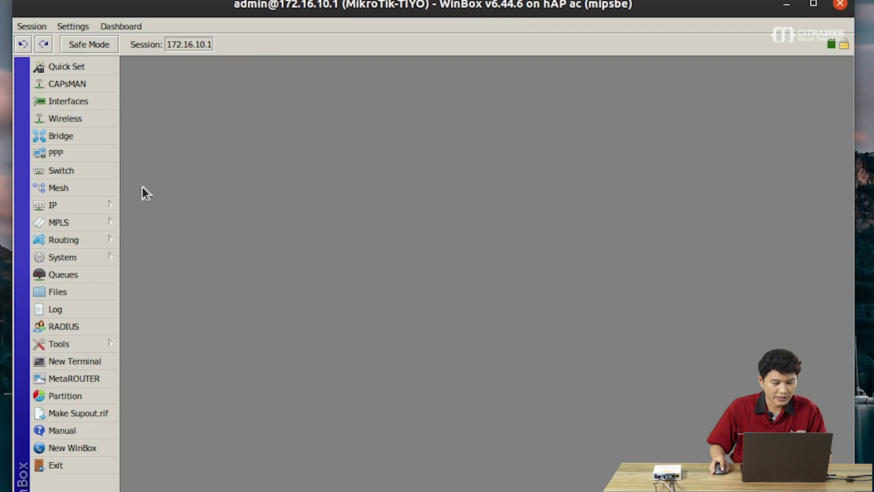
- Start a new firewall NAT rule on the srcnat chain with ether1 as the outgoing interface
left_click(94, 207)
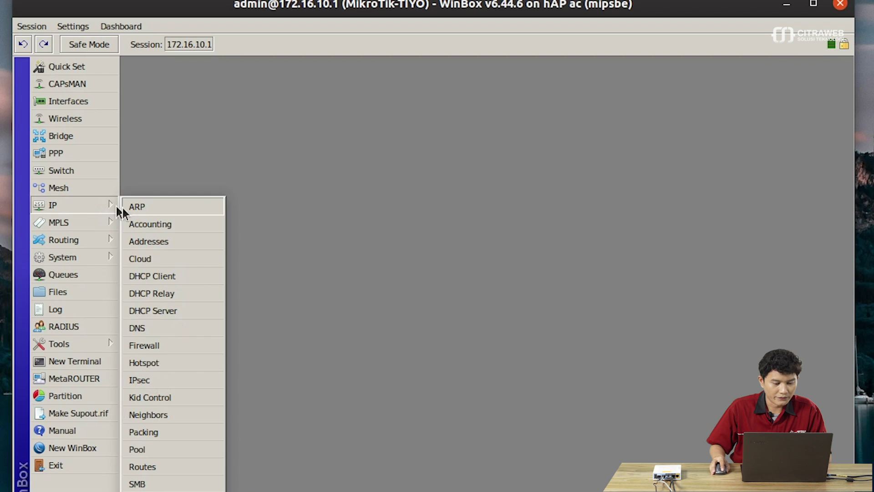
left_click(191, 346)
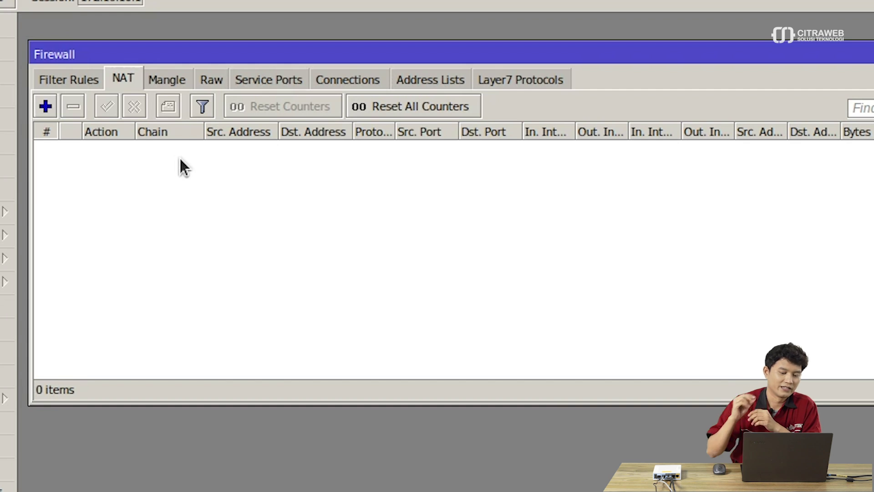
left_click(46, 106)
left_click_drag(318, 106, 268, 106)
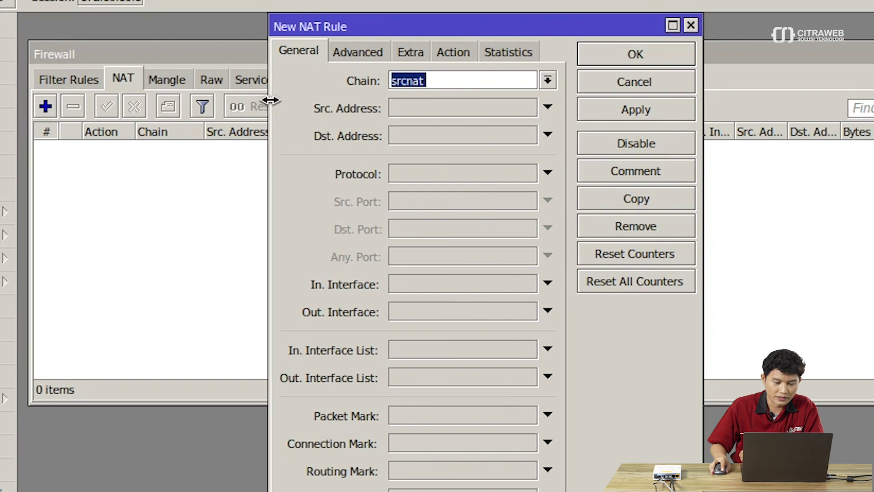
left_click(465, 312)
left_click(482, 312)
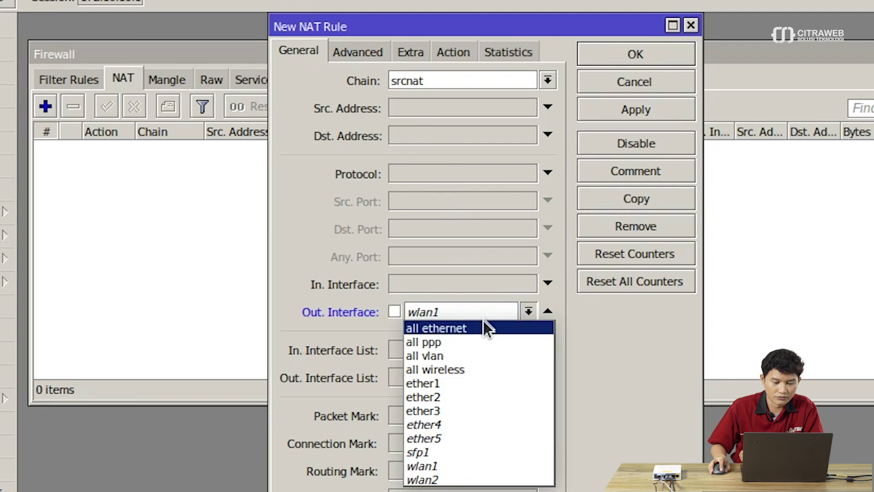
left_click(480, 380)
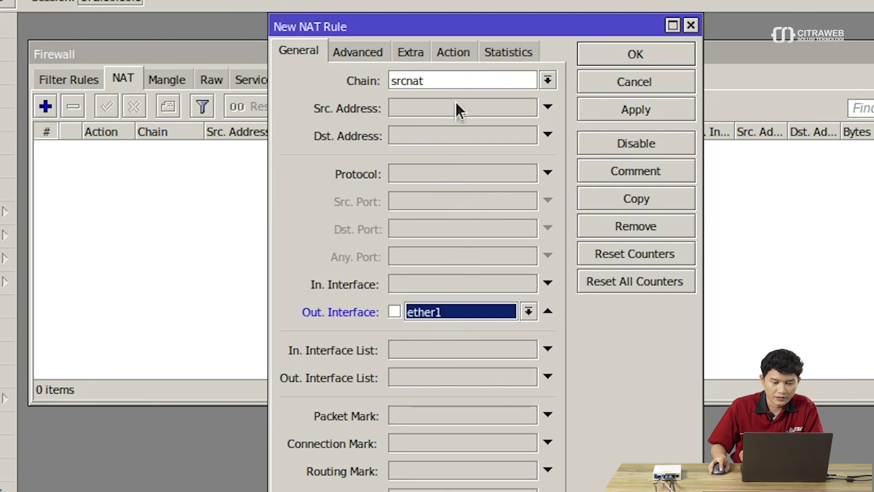
- Set the new NAT rule's action to masquerade and save the rule
left_click(449, 52)
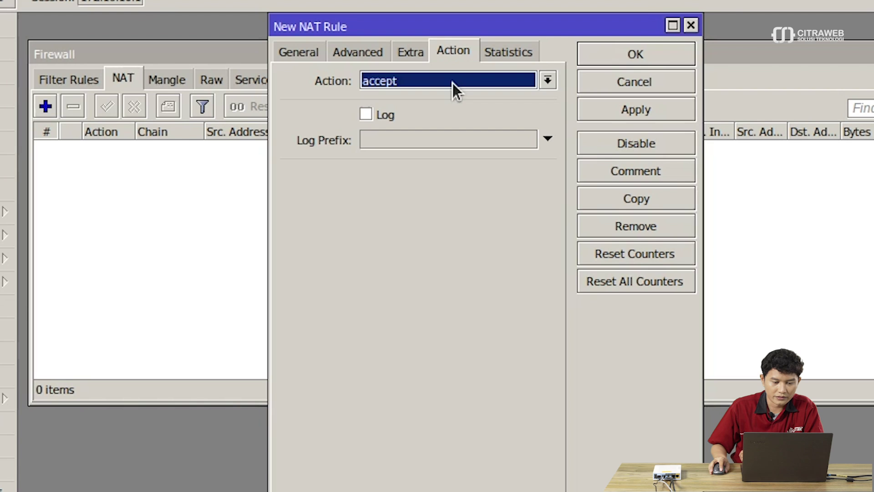
left_click(452, 82)
left_click(460, 177)
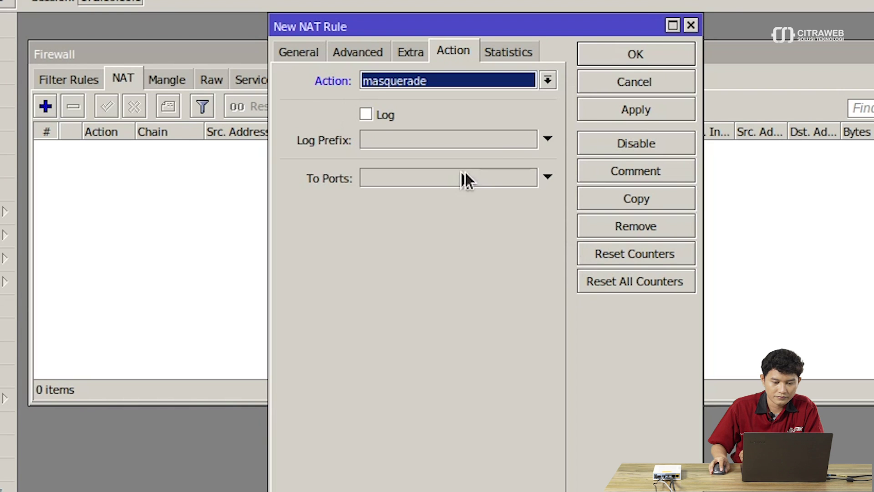
left_click(638, 108)
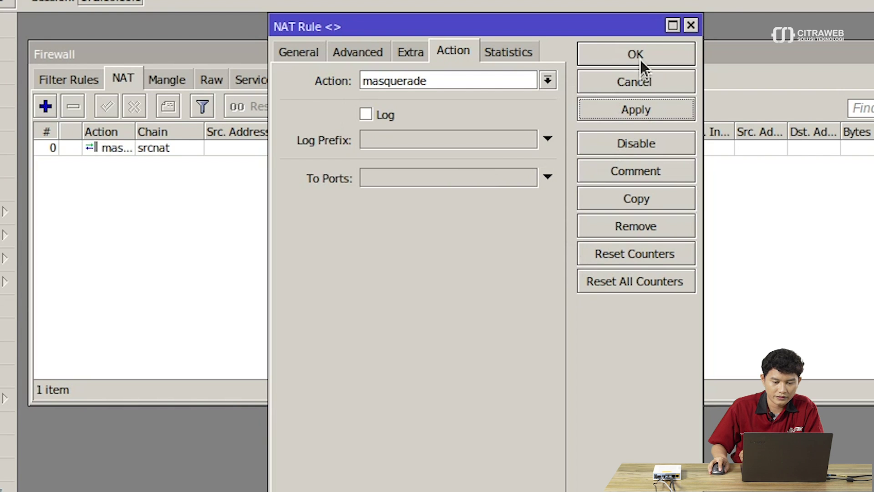
left_click(637, 54)
- Add the comment "NAT-Masquerade ISP A" to the ether1 masquerade rule
left_click(255, 146)
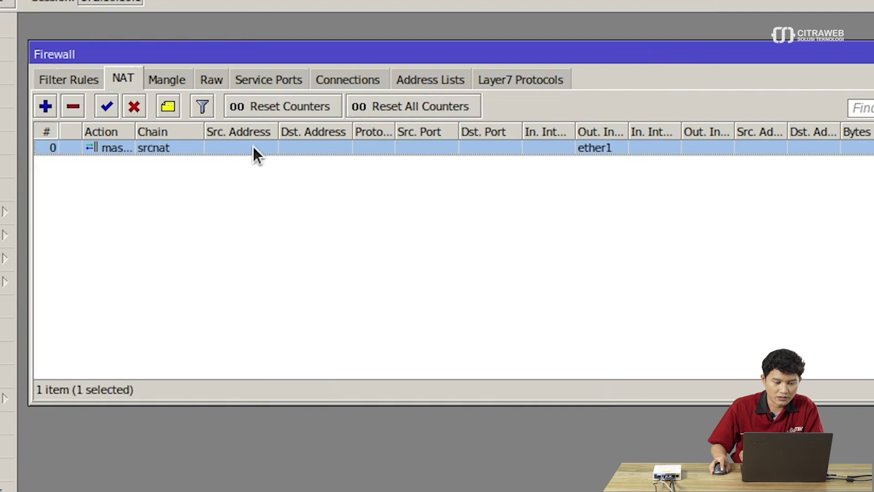
left_click(163, 107)
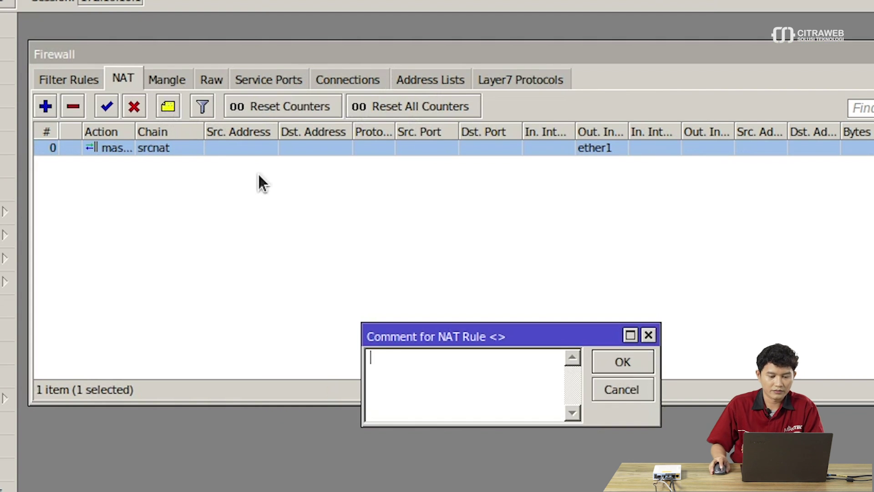
type("NAT-")
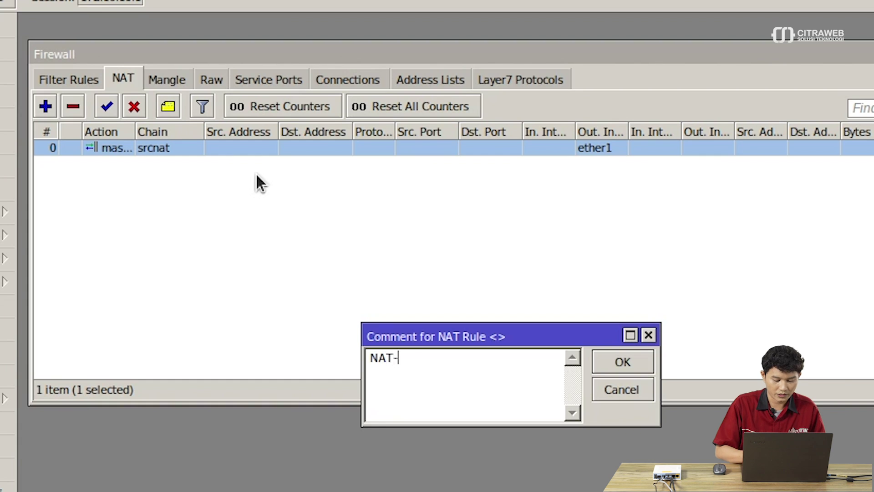
type("MAsque")
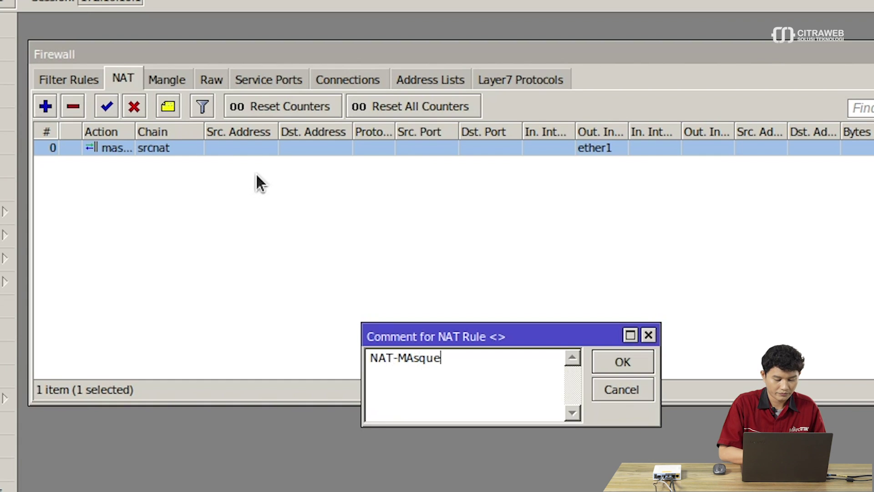
type("rade ISPA")
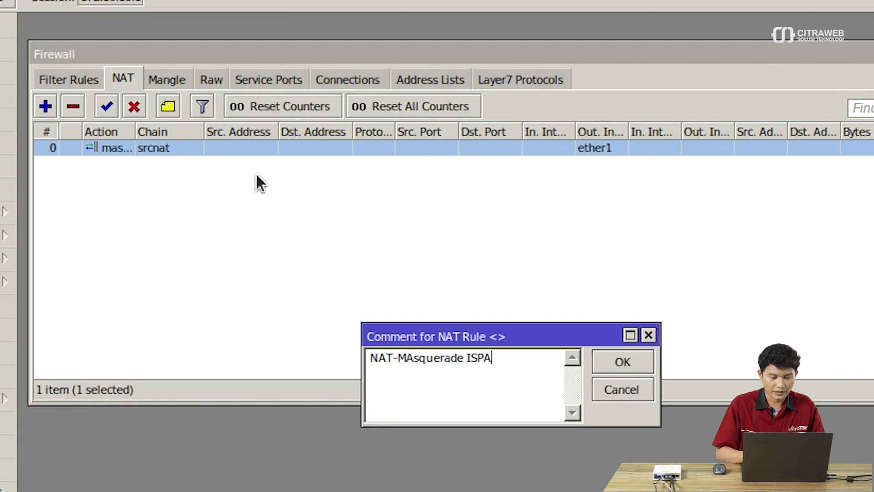
key("BackSpace")
type("A")
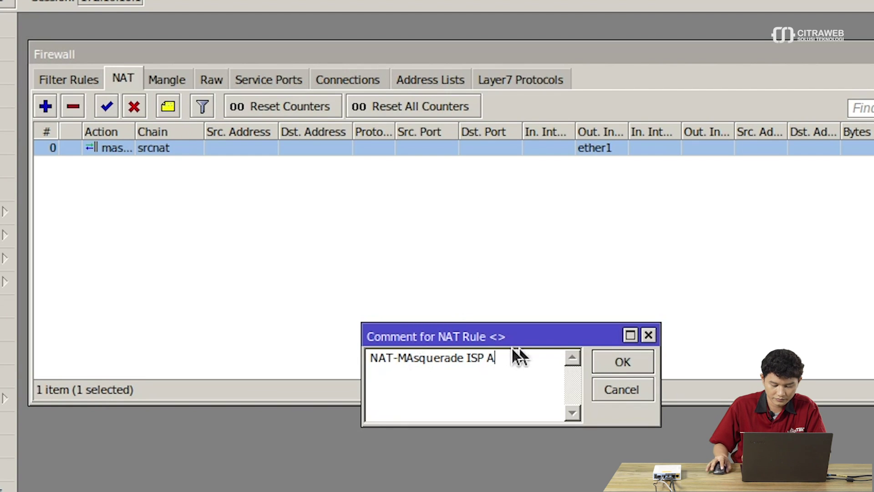
key("Left")
key("Left")
key("Left")
key("Left")
key("Left")
key("Left")
key("Left")
key("Left")
key("Left")
key("Left")
key("Left")
key("Left")
key("Left")
key("Left")
key("BackSpace")
type("a")
left_click(618, 361)
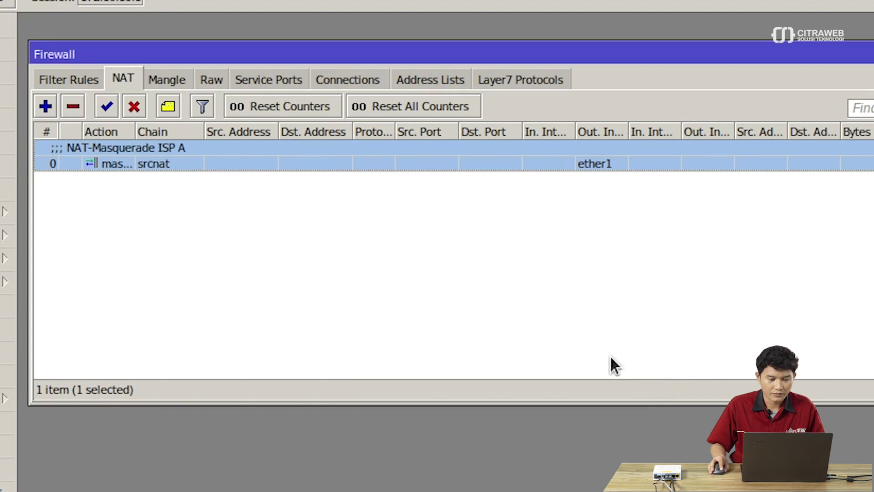
- Start a second NAT rule on the srcnat chain with ether2 as the outgoing interface
left_click(45, 108)
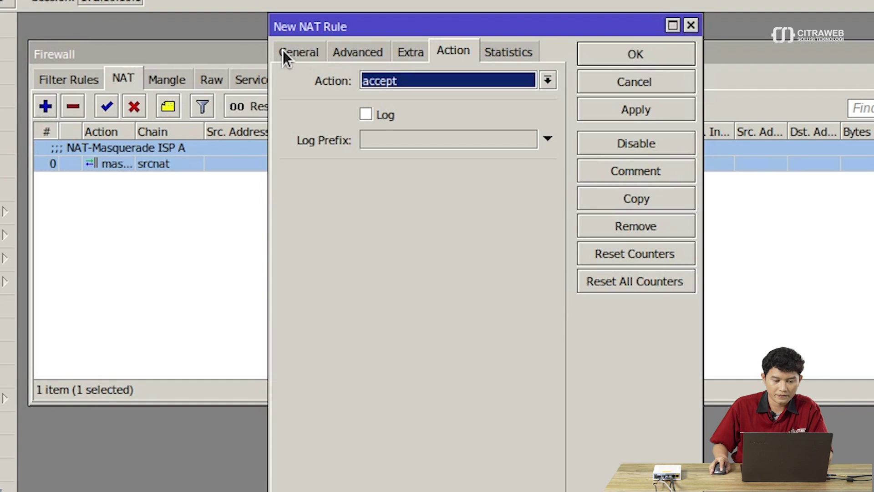
left_click(282, 49)
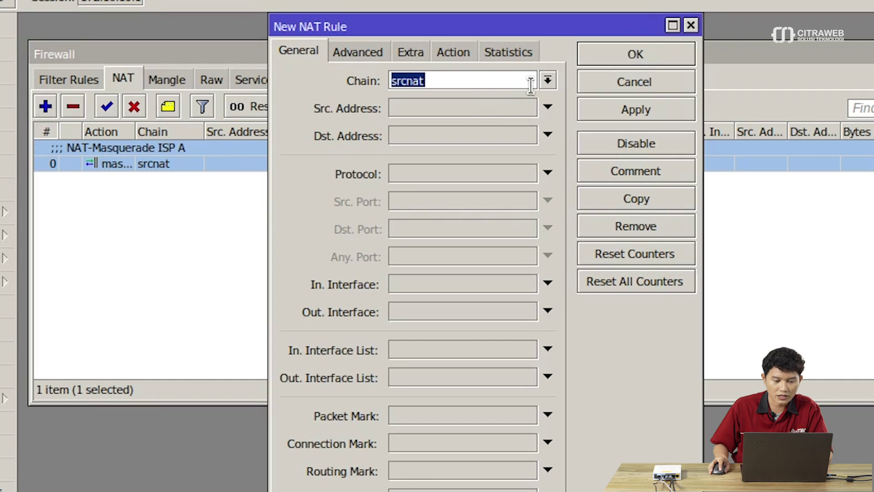
left_click(548, 80)
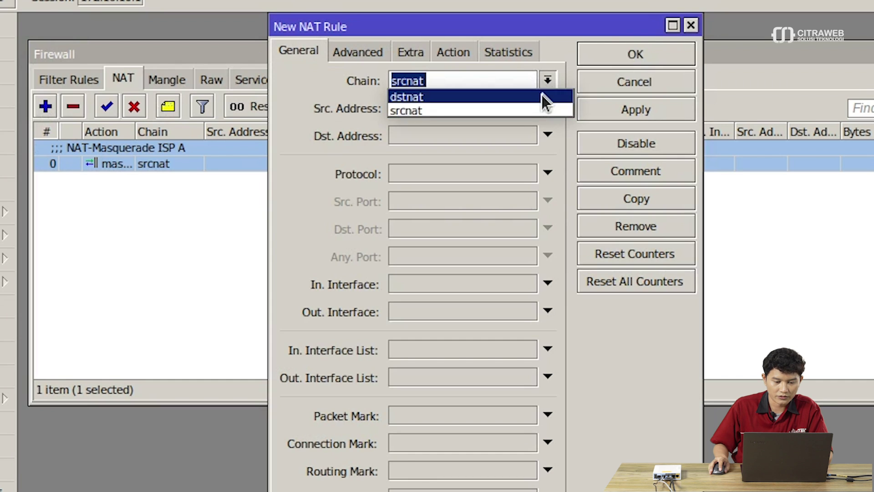
left_click(537, 111)
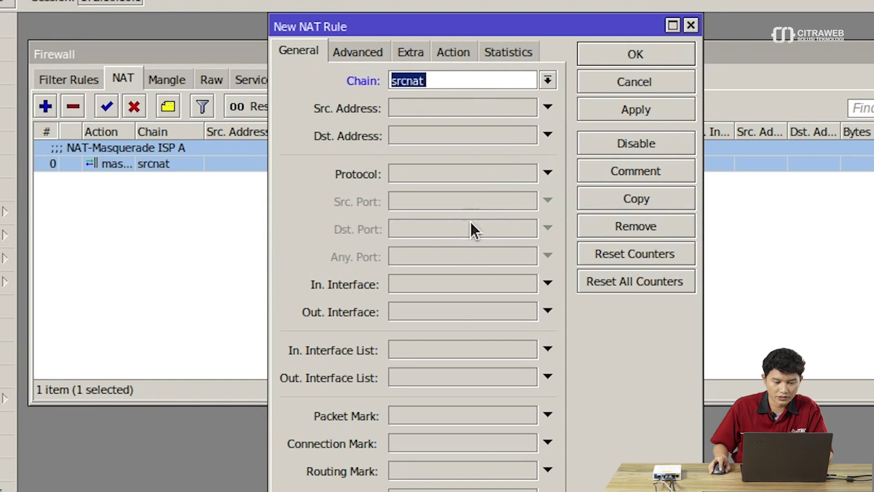
left_click(460, 308)
left_click(466, 307)
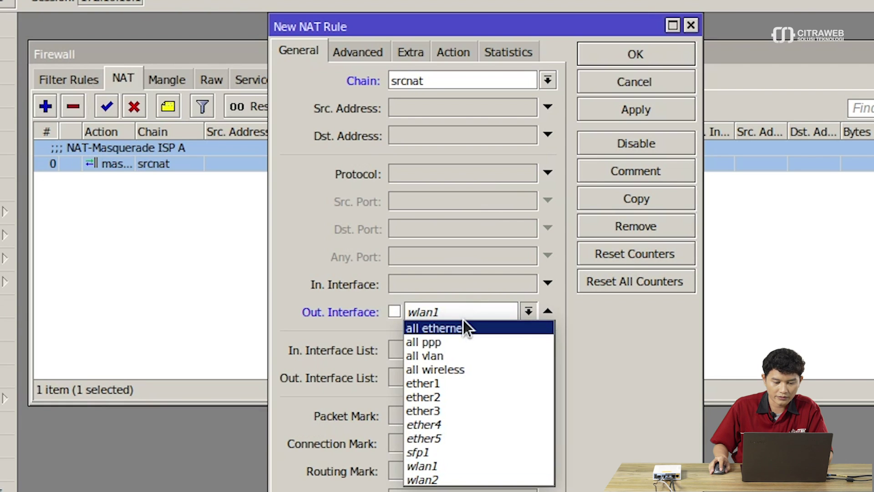
left_click(461, 396)
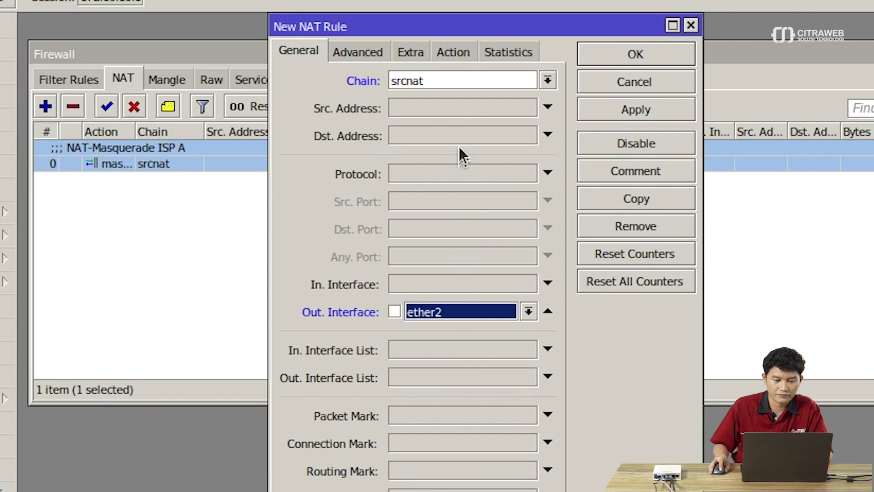
- Set the second NAT rule's action to masquerade and save the rule
left_click(454, 53)
left_click(458, 80)
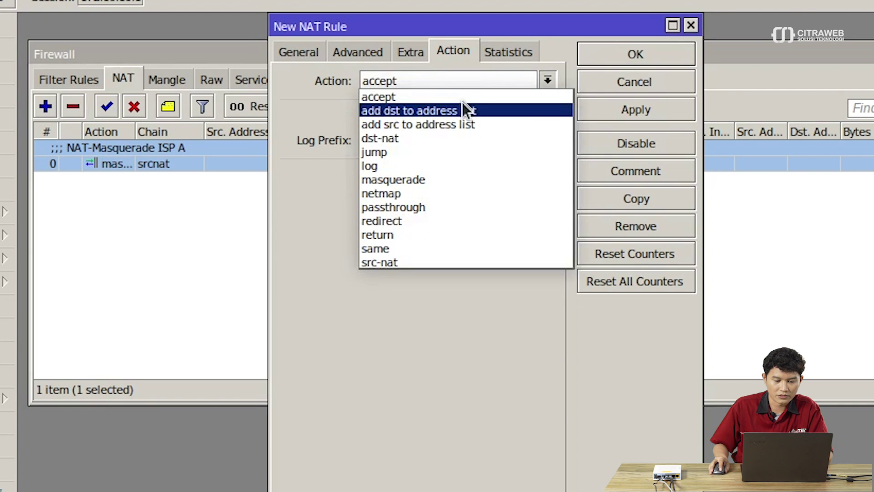
left_click(452, 179)
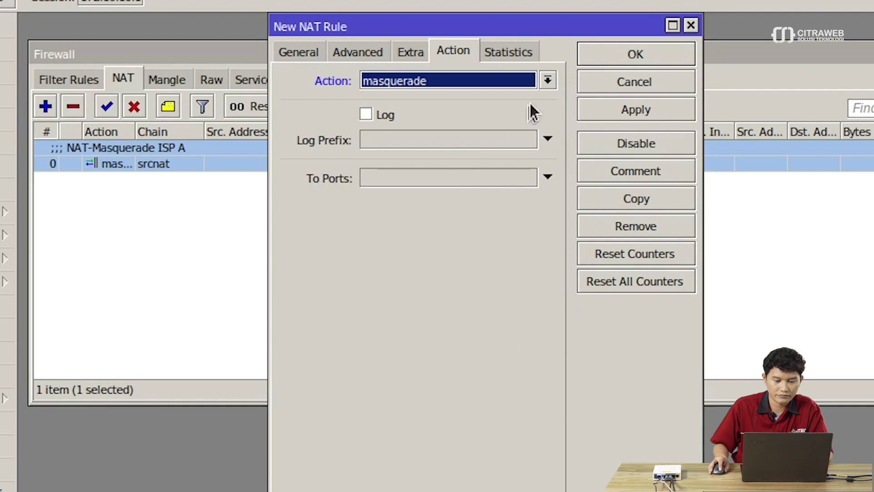
left_click(610, 54)
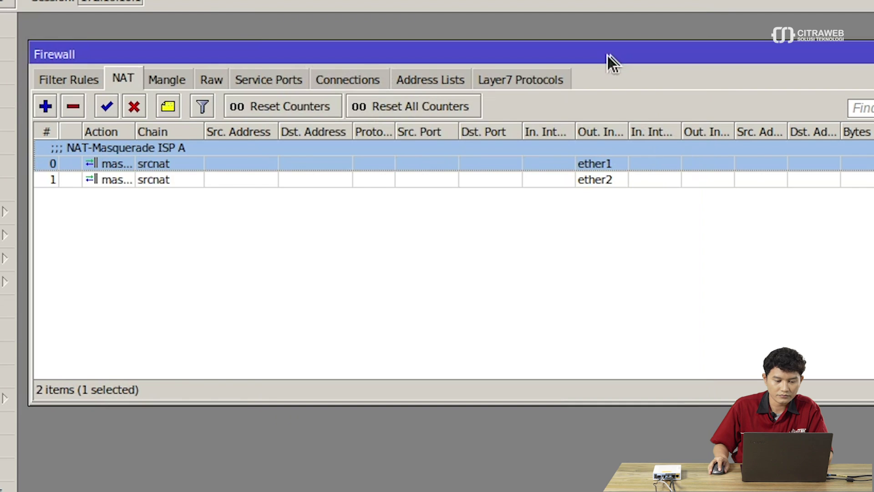
- Add the comment "NAT-Masquerade ISP B" to the ether2 masquerade rule and close the Firewall window
left_click(201, 177)
left_click(168, 106)
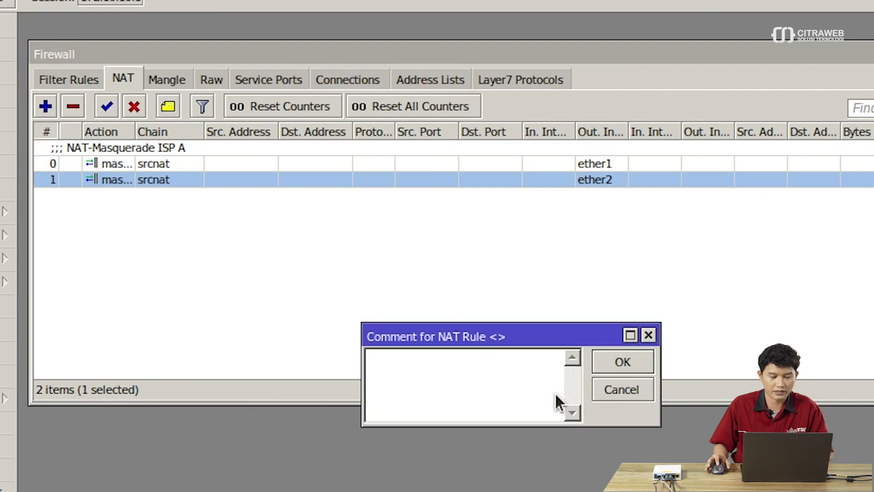
type("NAT-")
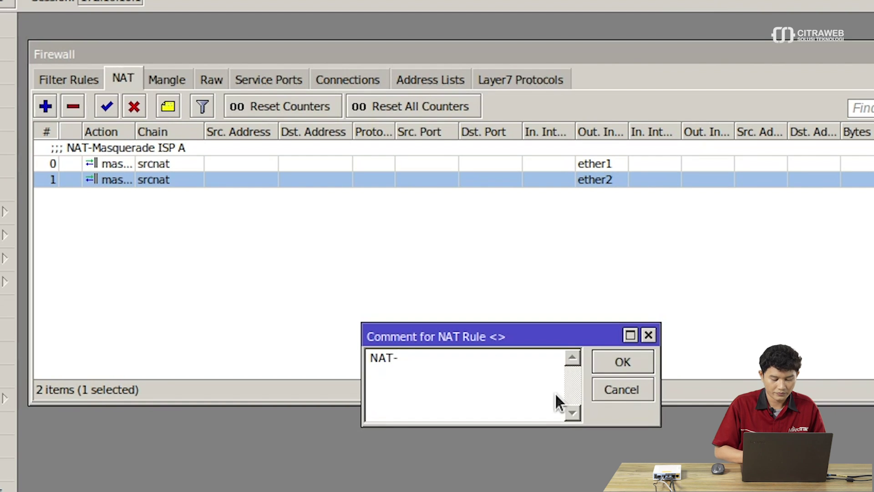
type("Masquera")
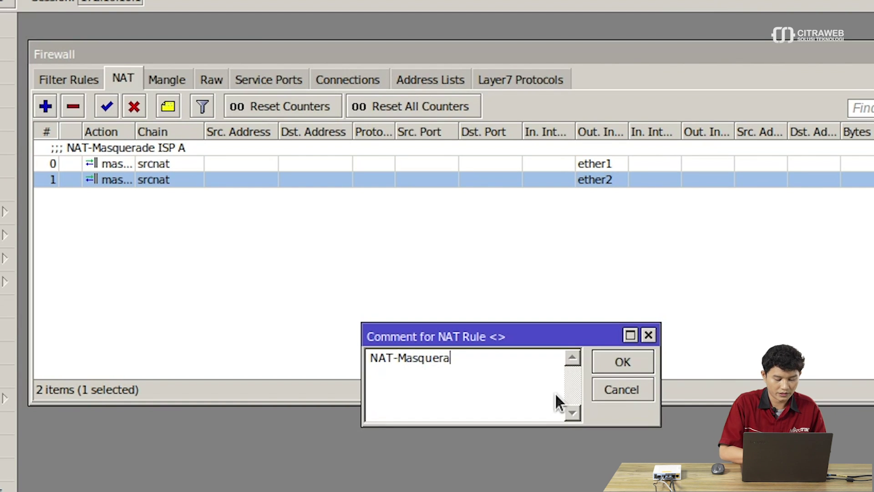
type("de I")
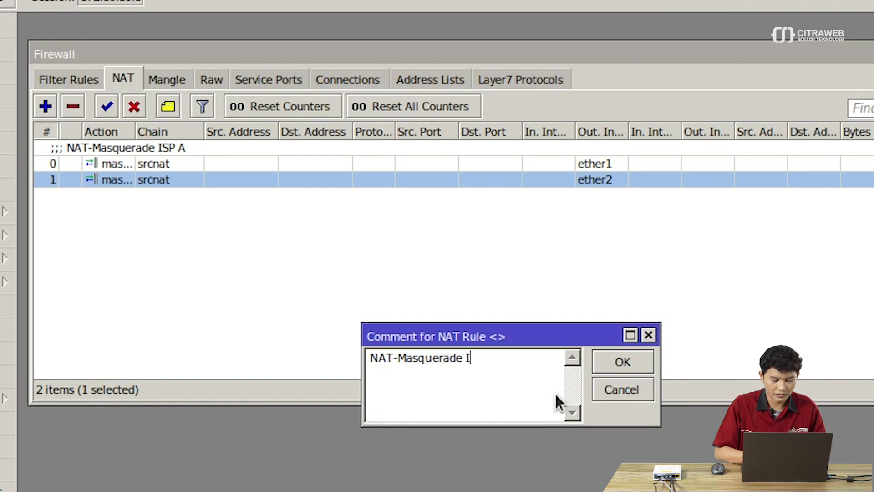
type("SP B")
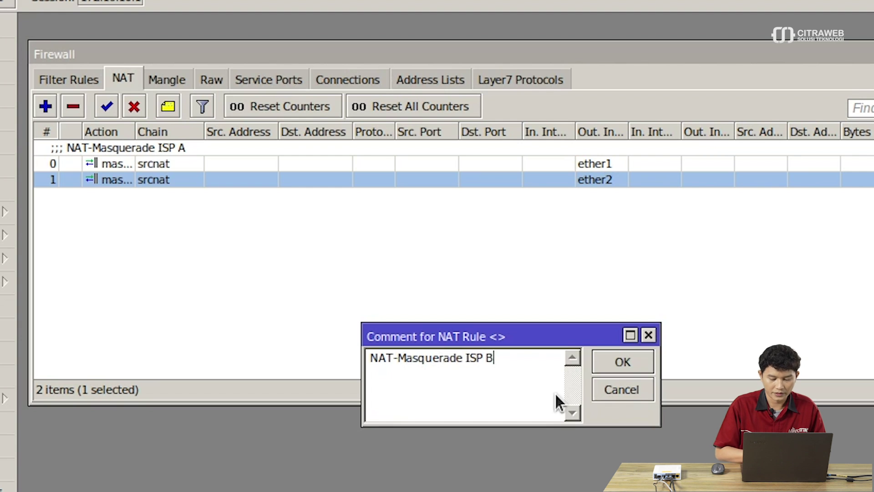
key("Return")
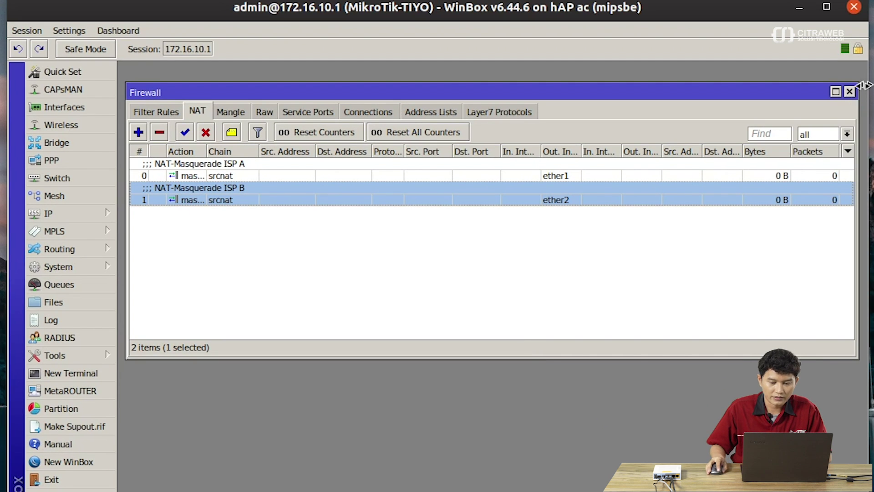
left_click(849, 92)
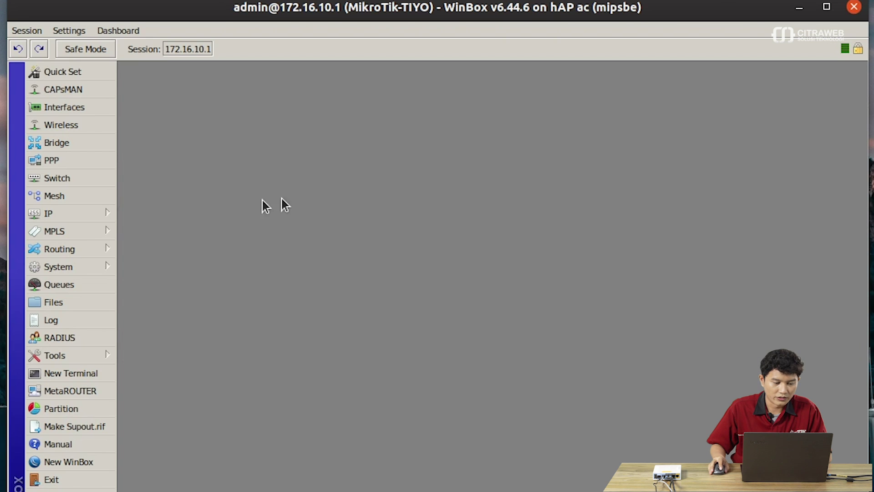
- Start a new policy routing rule among the IP route rules with source address 172.16.10.0/24
left_click(104, 214)
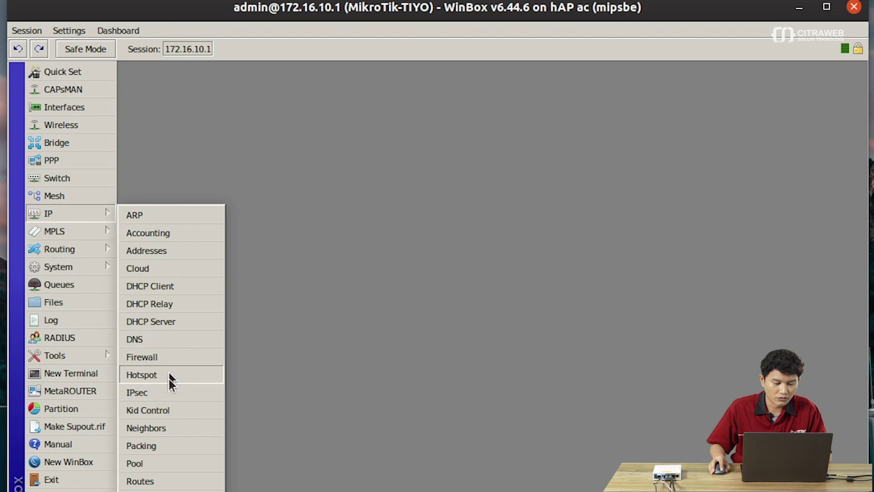
left_click(164, 480)
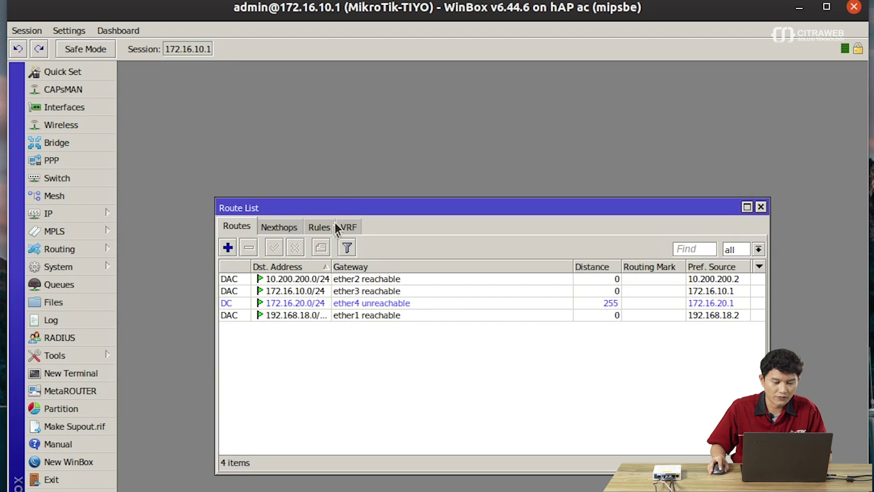
left_click_drag(350, 197, 331, 90)
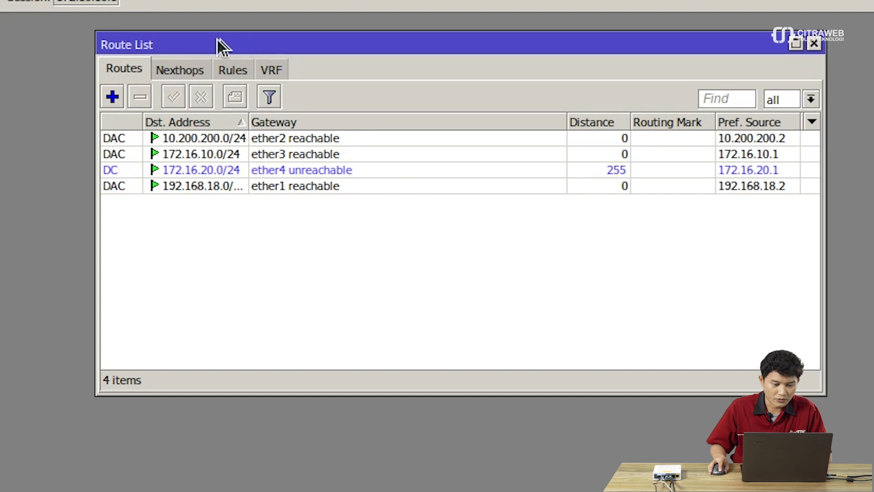
left_click(229, 73)
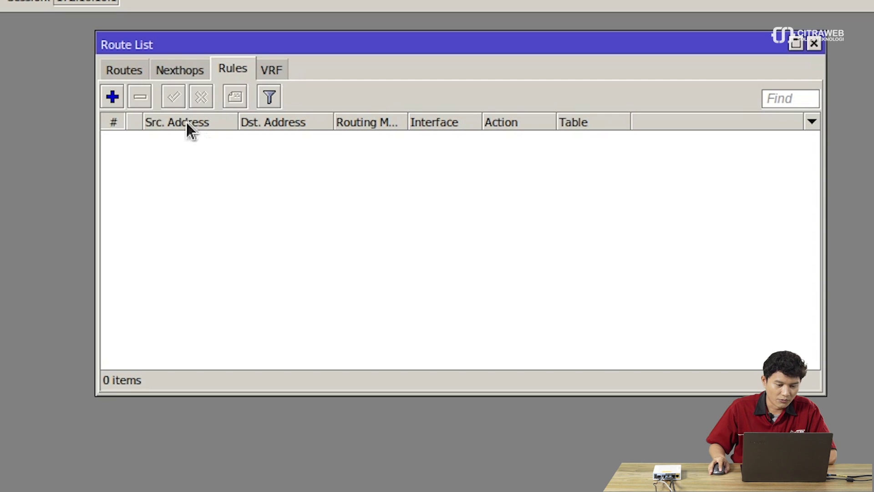
left_click(113, 97)
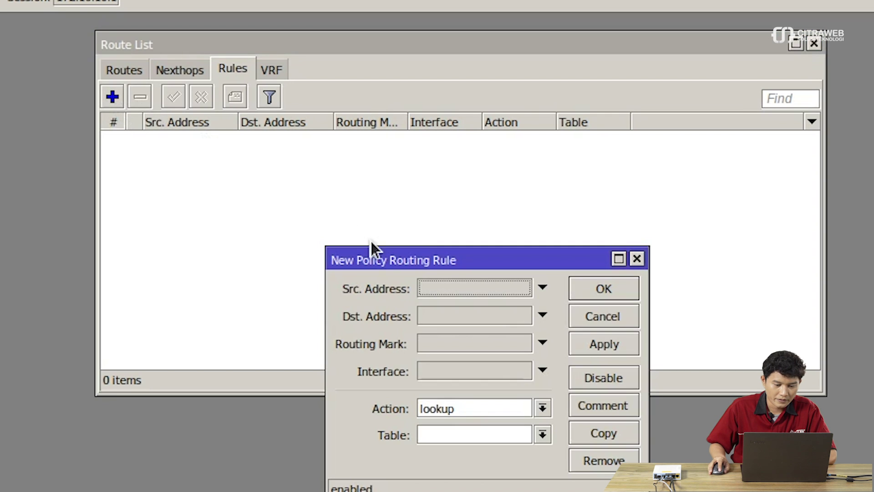
left_click_drag(382, 253, 302, 166)
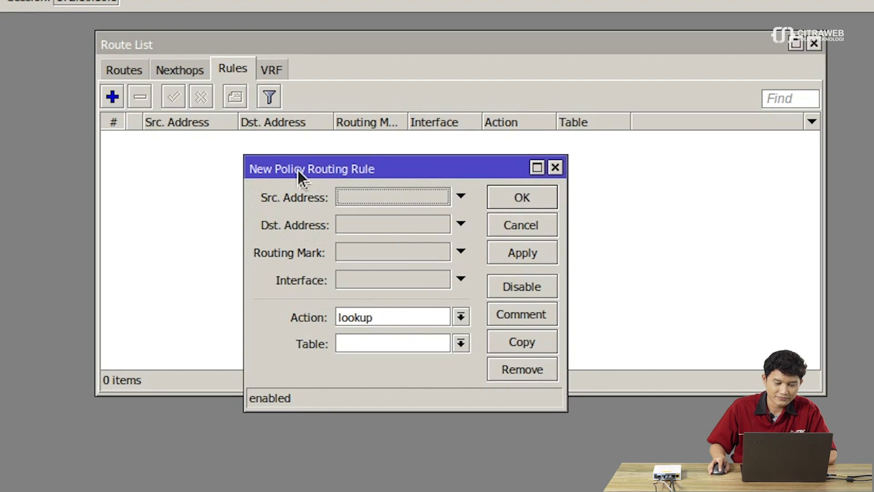
left_click(359, 199)
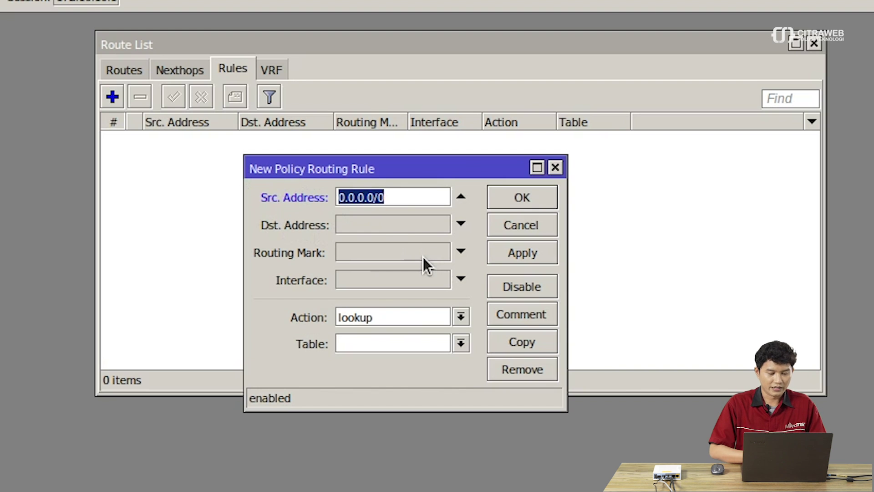
type("172.16.10")
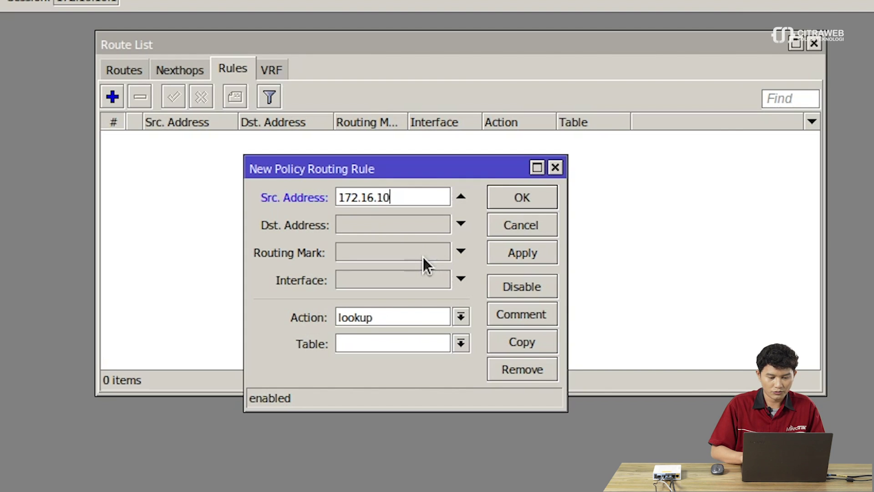
type(".0/")
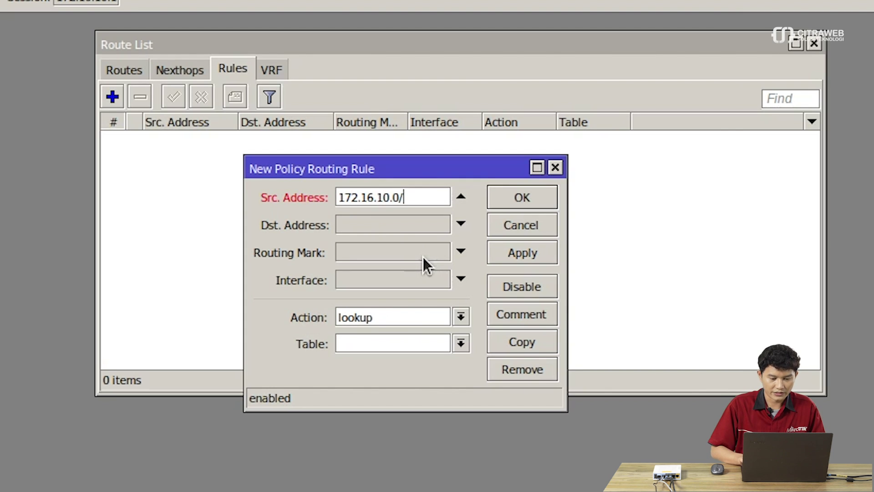
type("24")
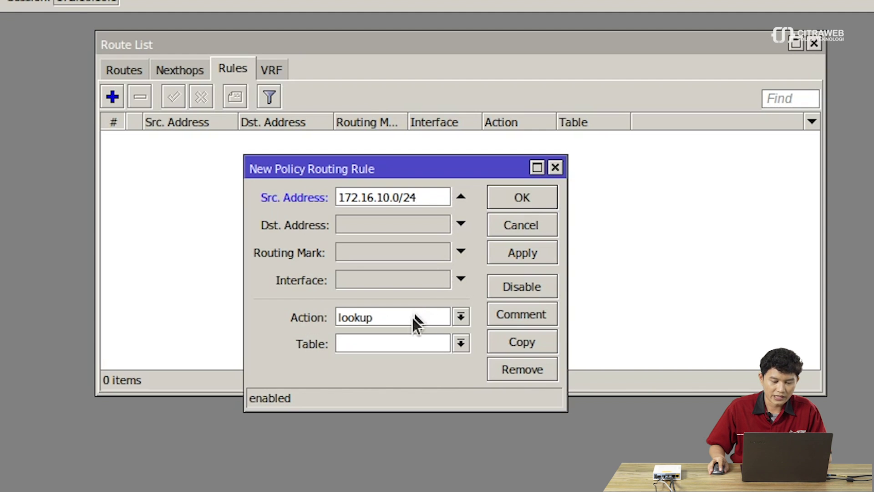
- Set the policy routing rule's lookup table to ISP-A and save the rule
left_click(390, 338)
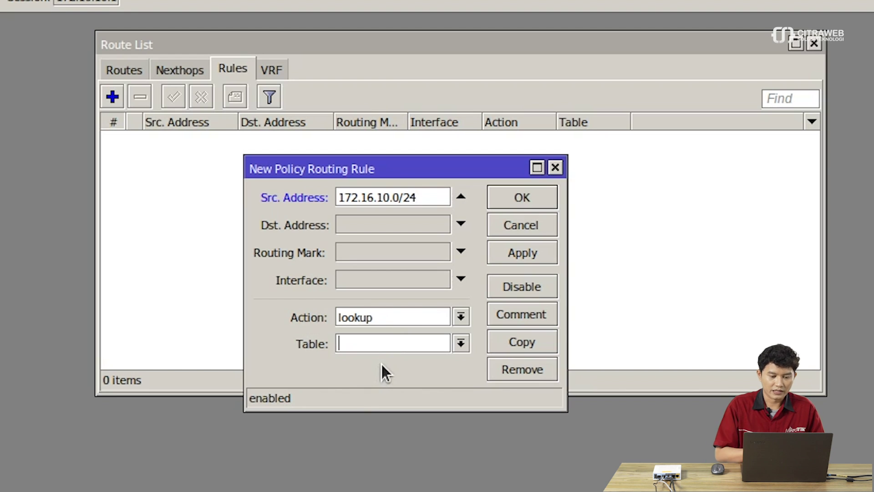
type("ISP-A")
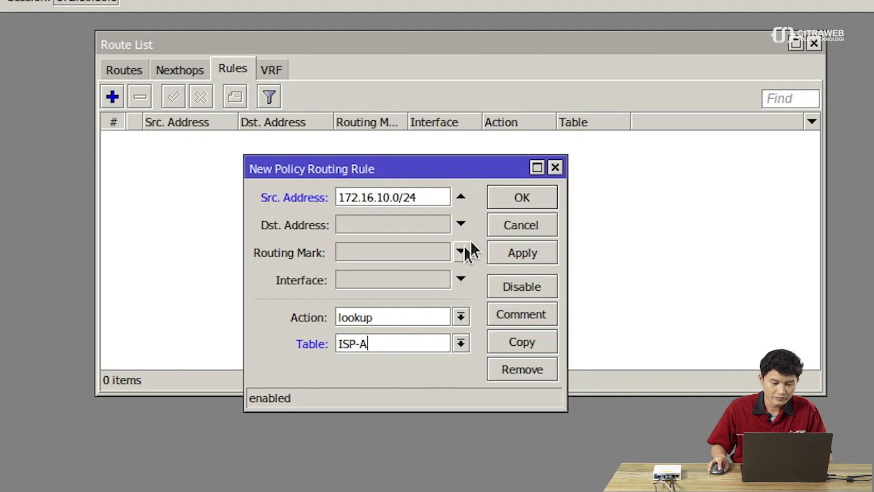
left_click(523, 190)
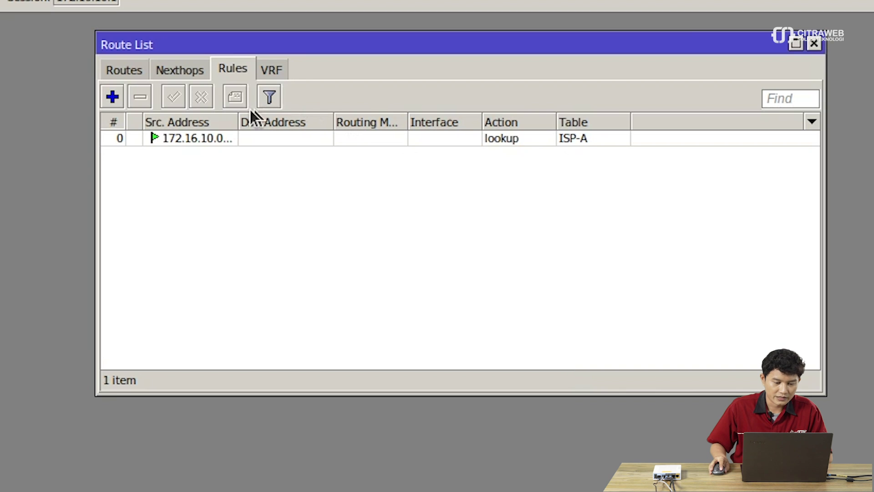
- Add a second policy routing rule with source address 172.16.20.0/24, action lookup and table ISP-B
left_click_drag(232, 119, 272, 119)
left_click(112, 96)
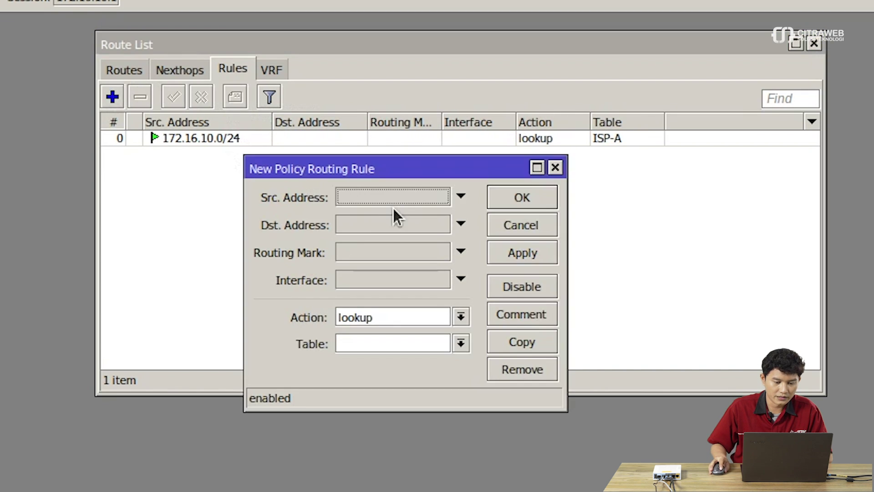
left_click(395, 192)
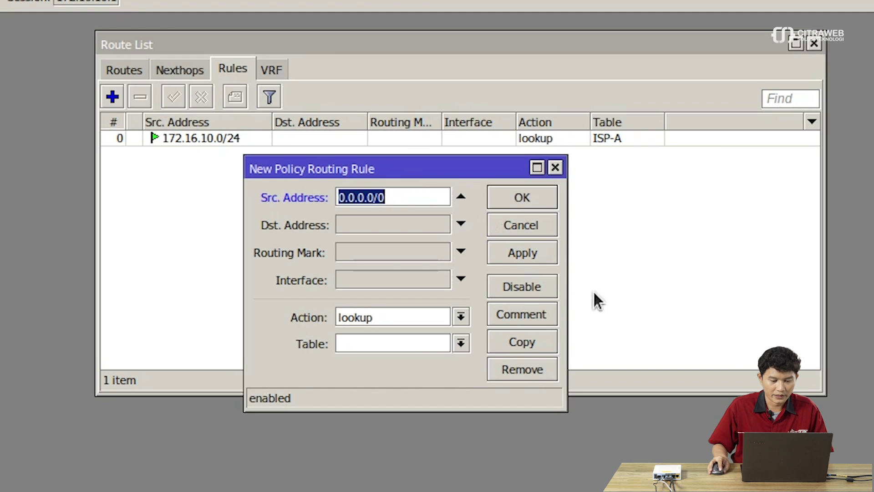
type("172")
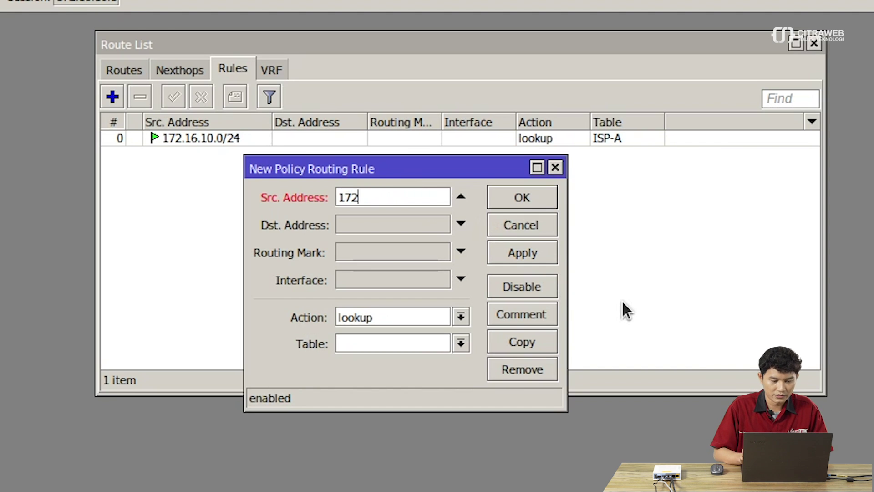
type(".16")
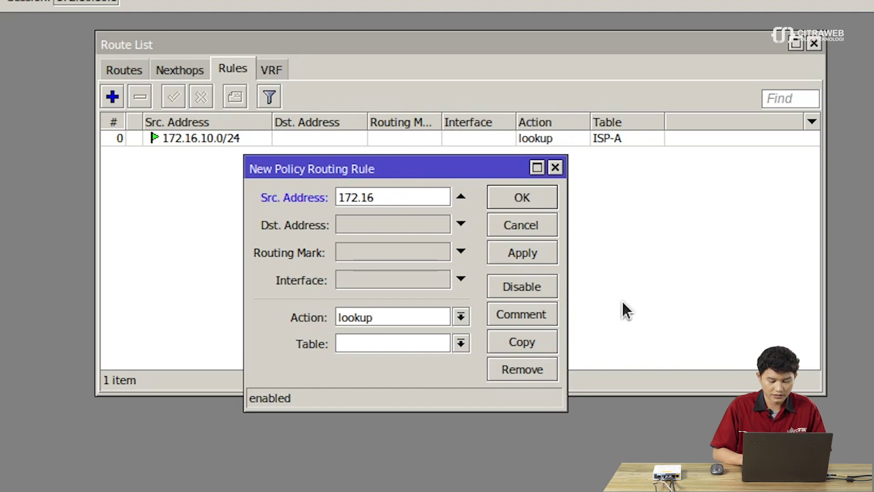
type(".20.0/24")
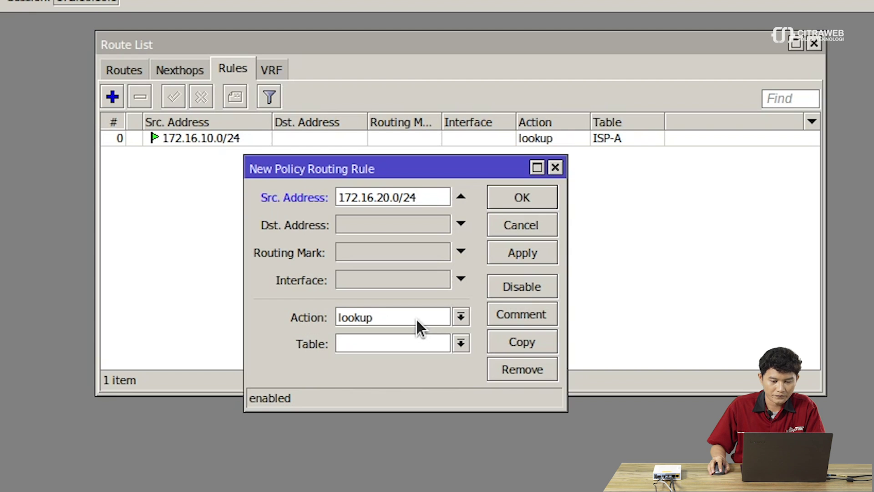
left_click(405, 343)
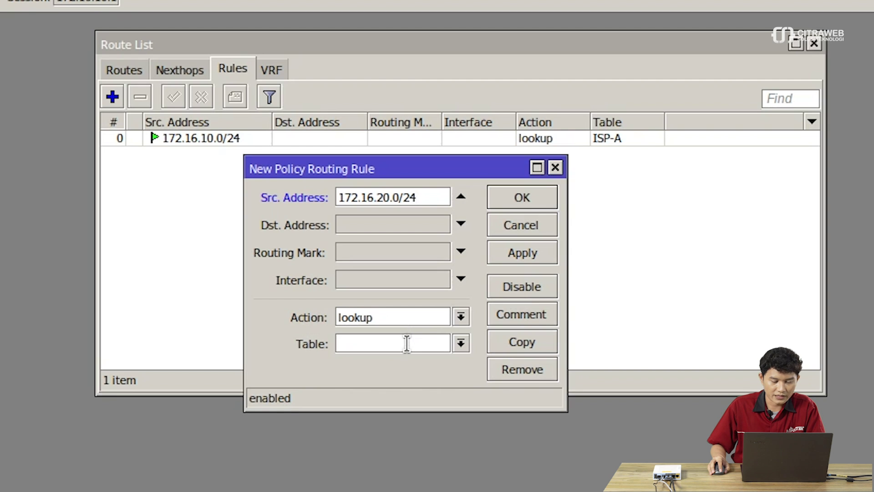
type("ISP-B")
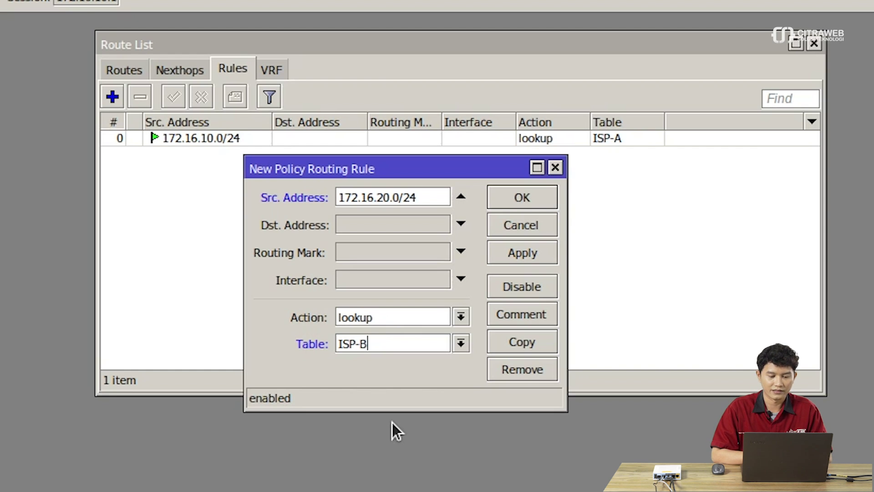
left_click(521, 197)
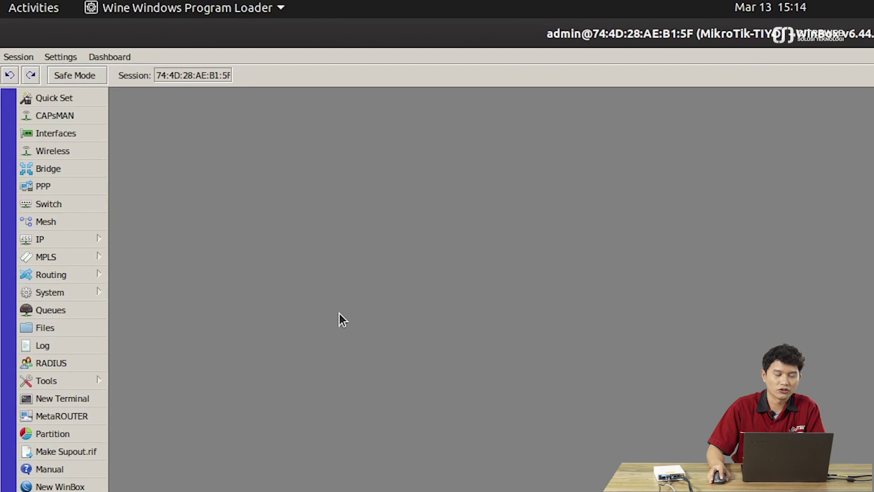
- Start a new IP route for destination 0.0.0.0/0 with gateway 192.168.18.1
left_click(91, 242)
left_click(169, 368)
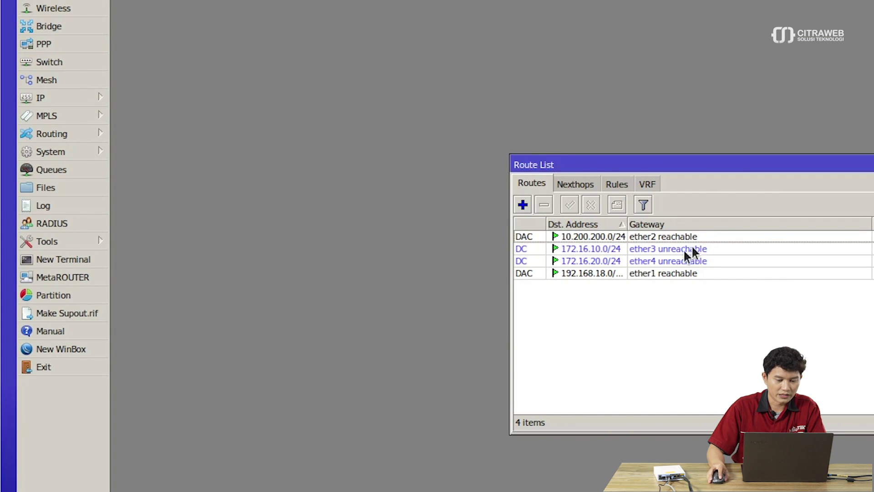
left_click_drag(715, 163, 738, 145)
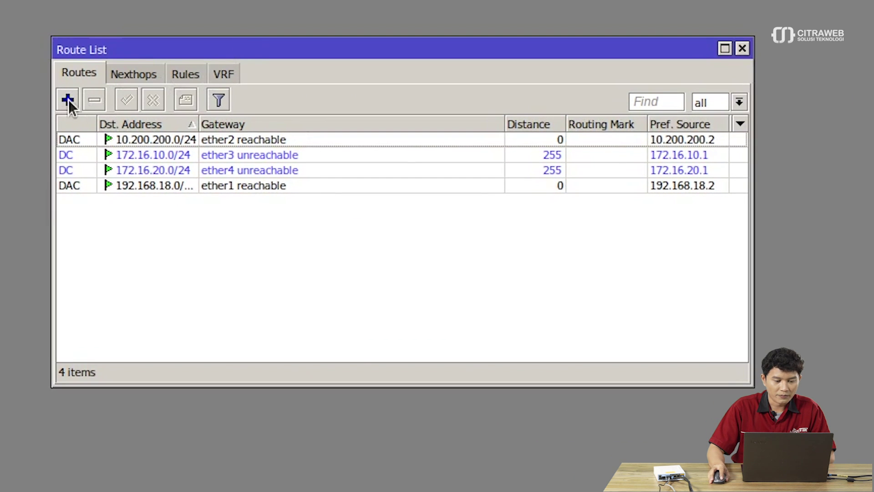
left_click(68, 99)
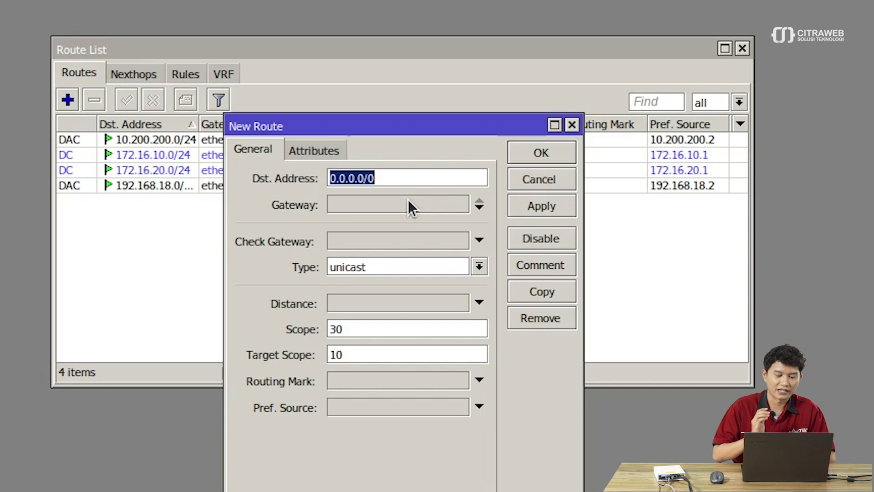
left_click_drag(225, 184, 196, 182)
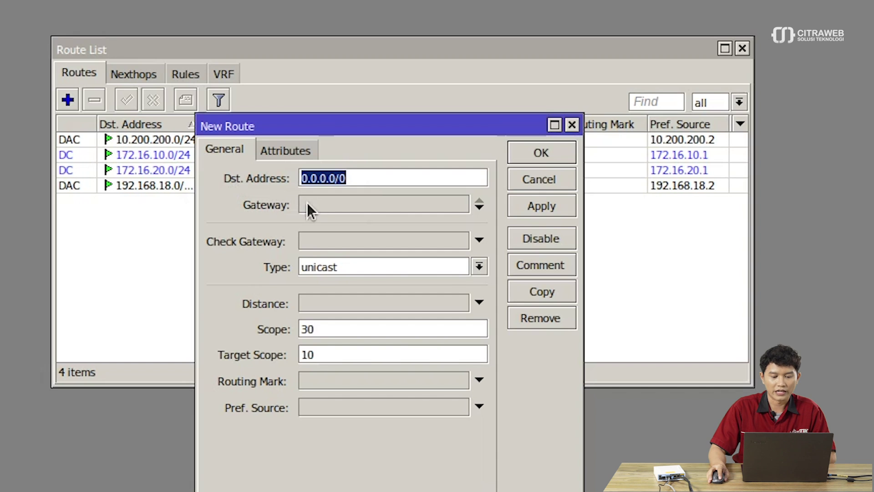
left_click(321, 202)
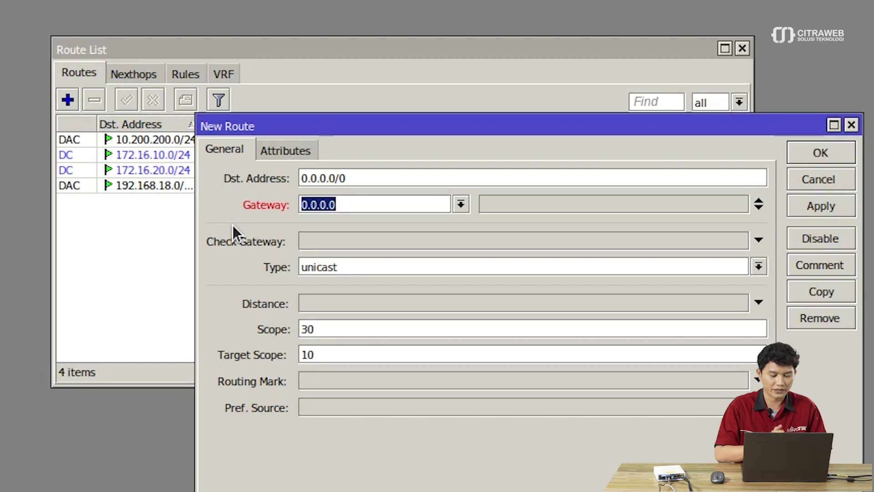
type("19")
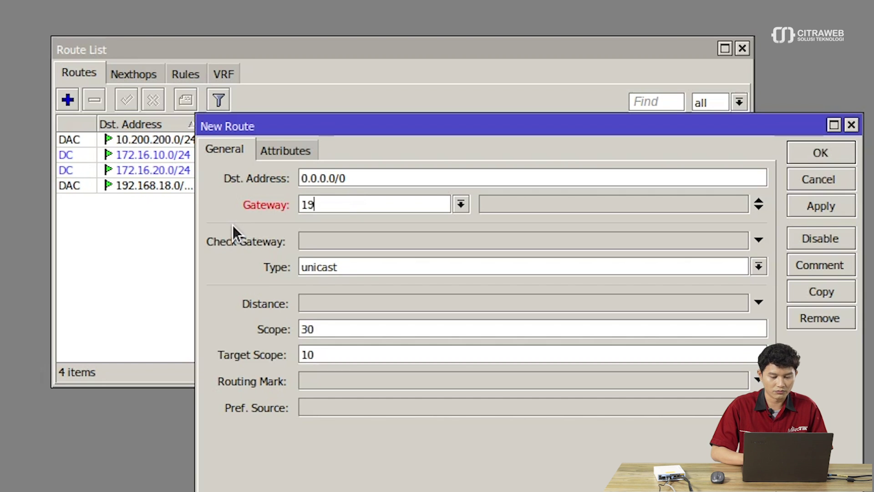
type("2.168.1")
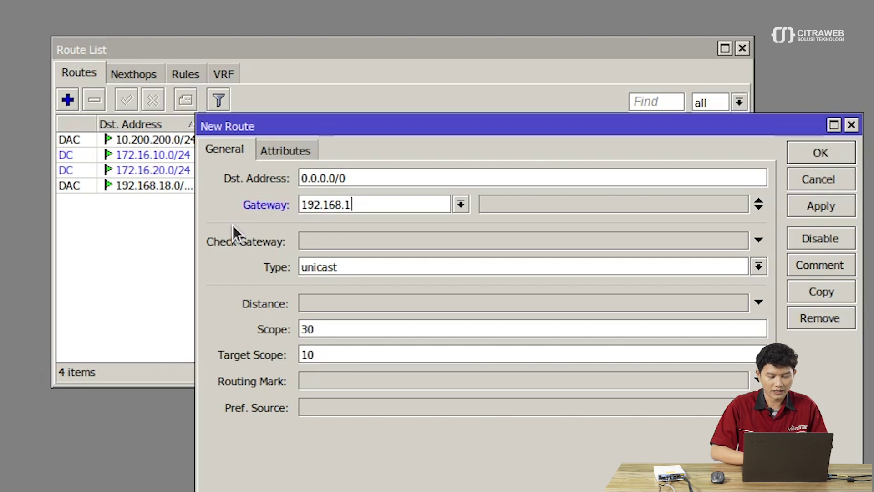
type("8.1")
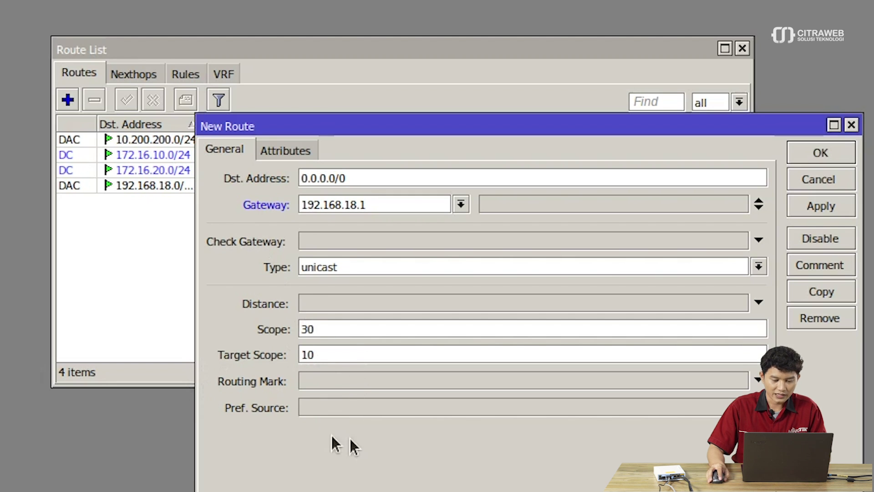
- Set the new route's routing mark to ISP-A and save the route
left_click(393, 378)
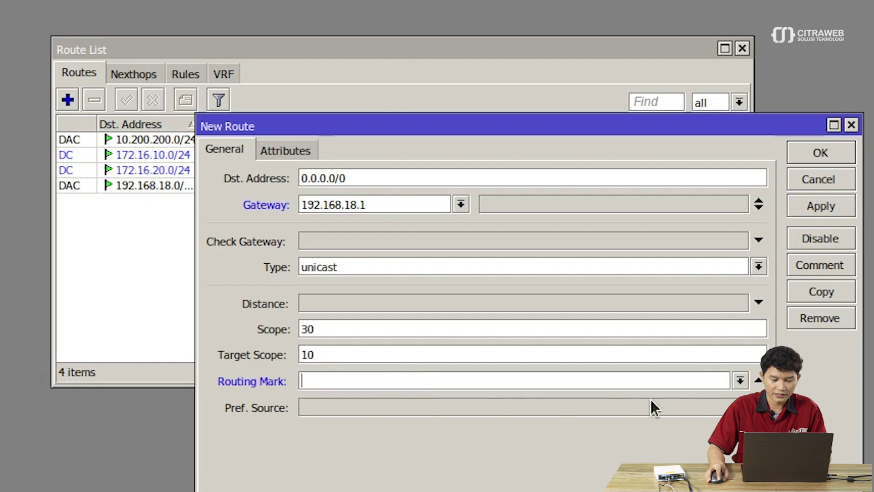
left_click(740, 380)
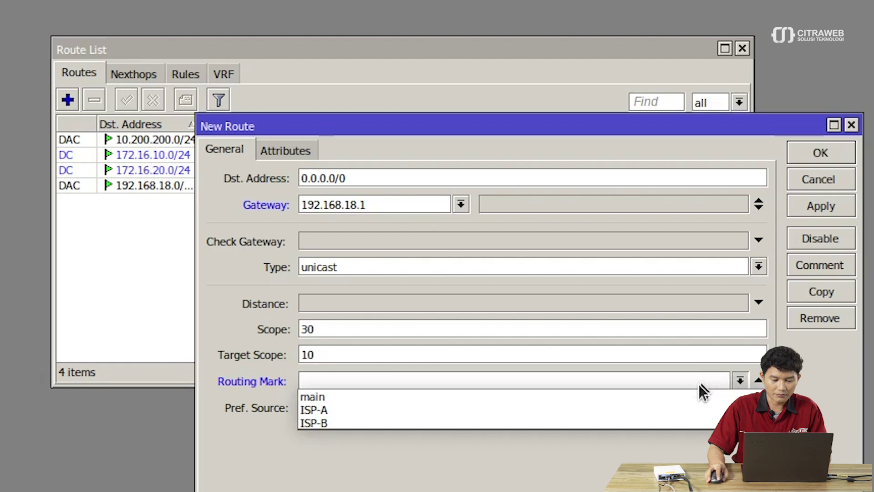
left_click(668, 408)
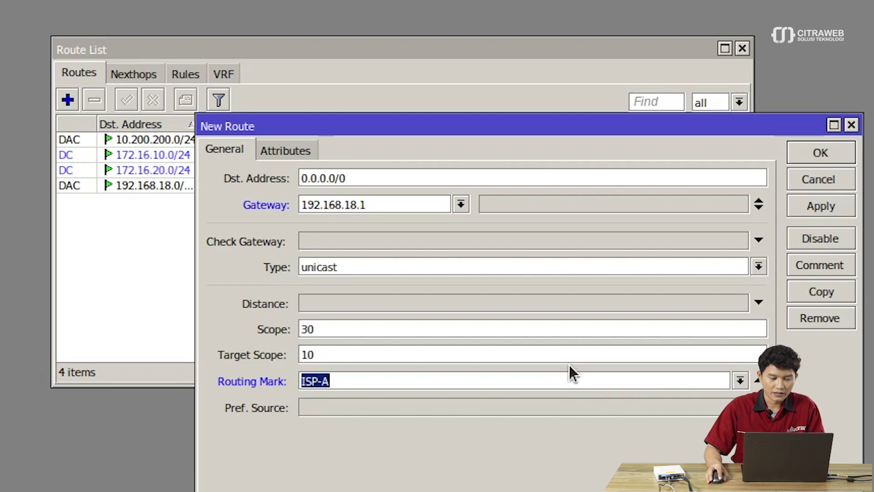
left_click(835, 206)
left_click(821, 153)
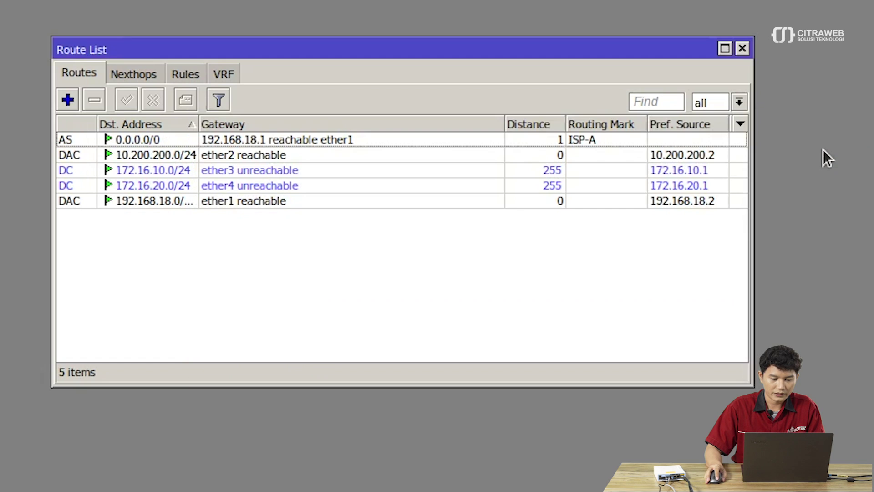
- Add the comment "Koneksi INET LAN A" to the default route through 192.168.18.1
left_click(375, 141)
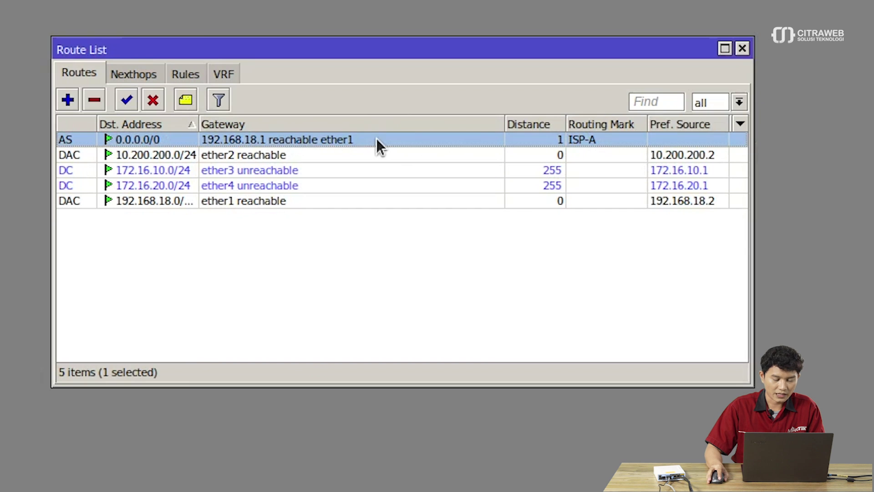
left_click(182, 101)
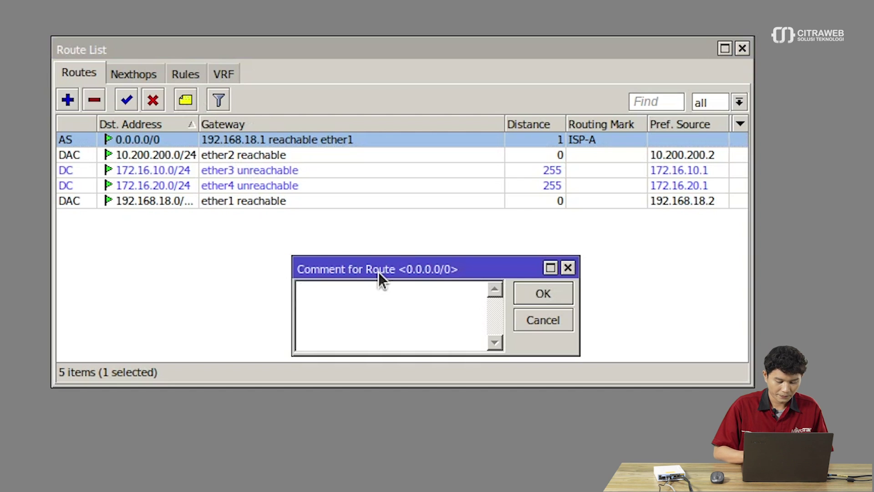
type("L")
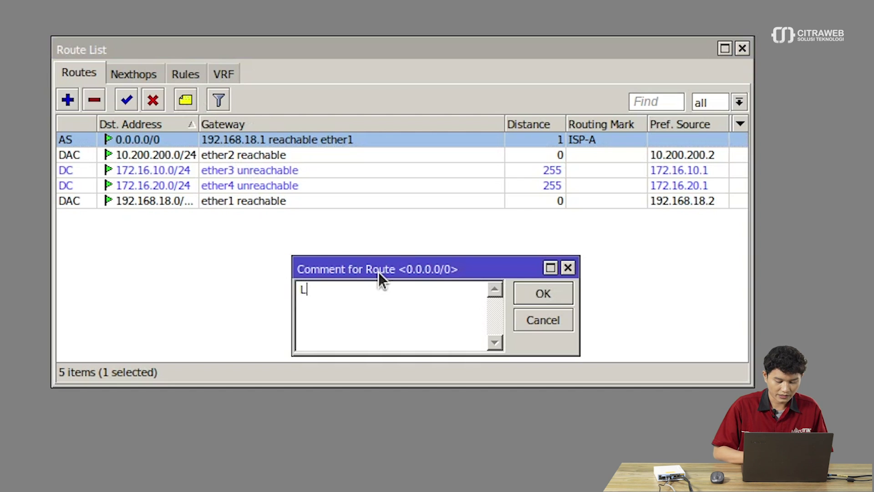
type("AN A")
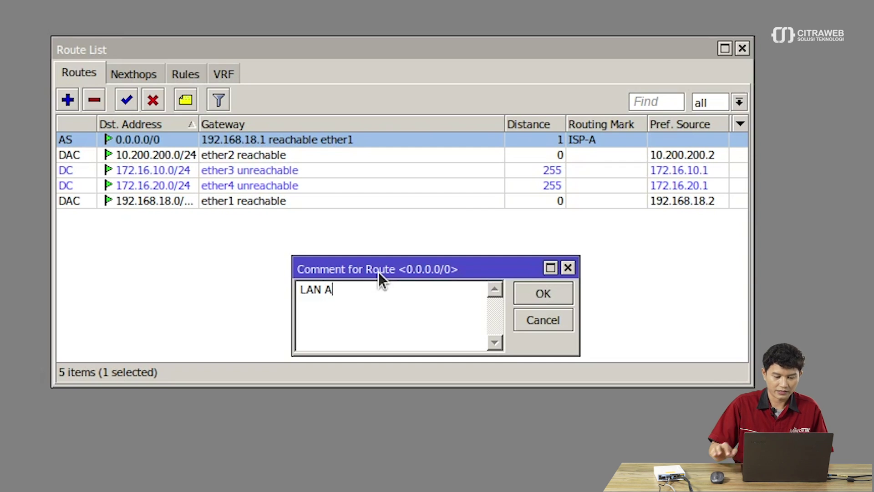
key("Left")
key("Left")
key("Left")
key("Left")
key("Left")
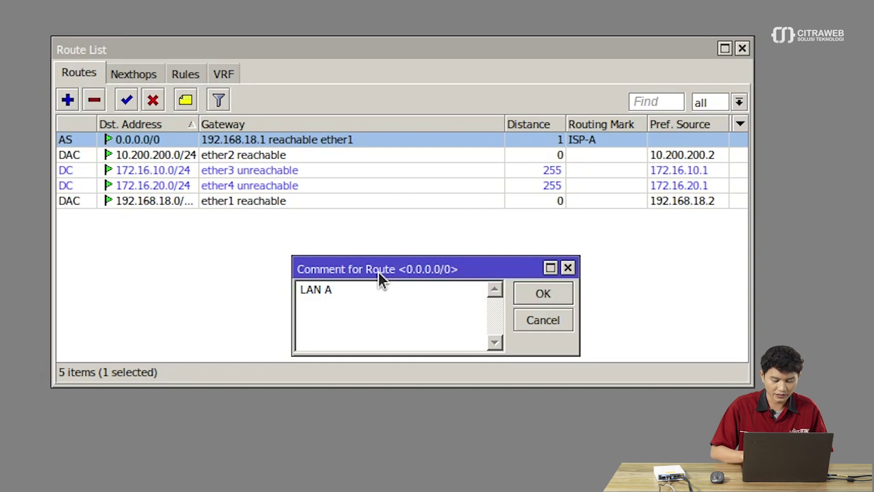
type("Kn")
key("BackSpace")
type("on")
type("eksi IN")
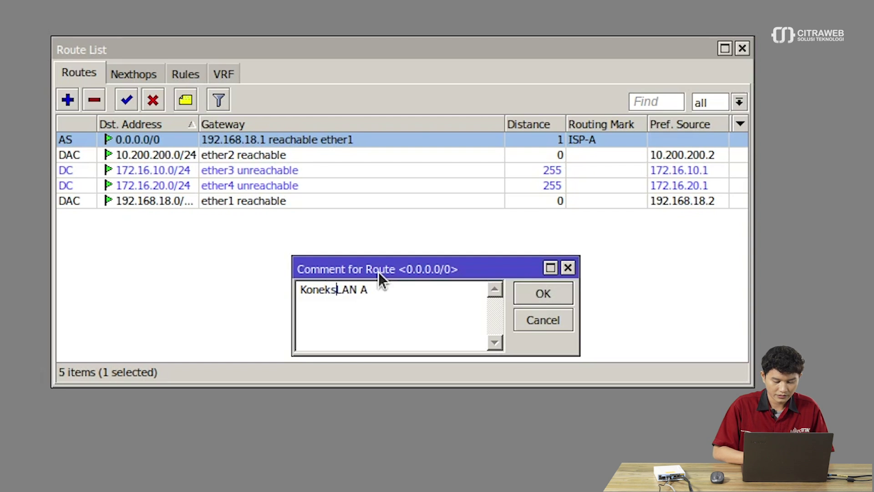
type("ET")
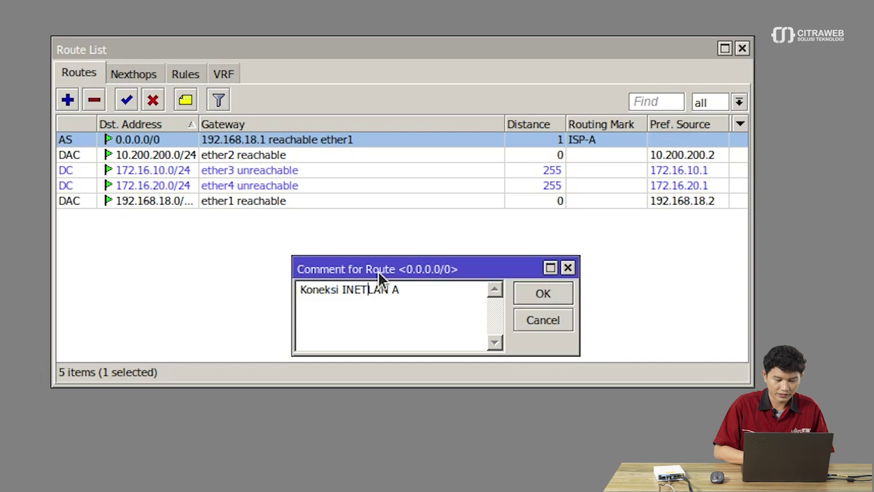
left_click(534, 300)
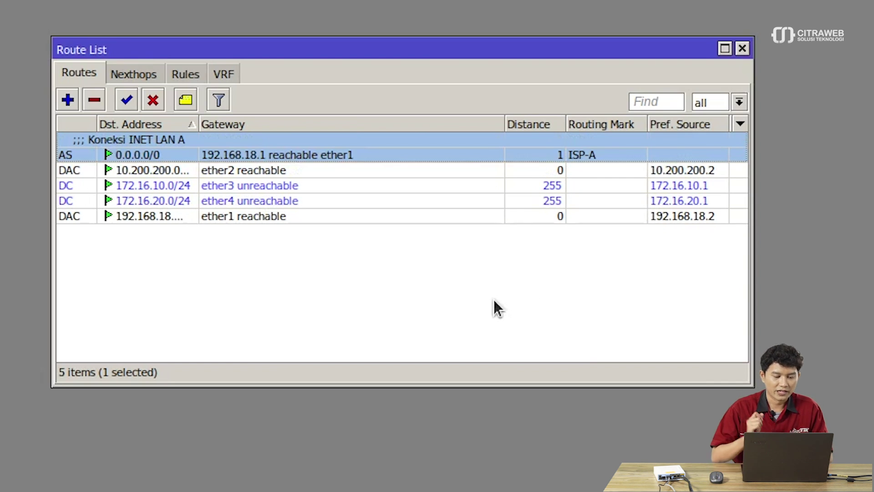
- Add a second route for destination 0.0.0.0/0 with gateway 10.200.200.1 and routing mark ISP-B
left_click(68, 101)
left_click(380, 175)
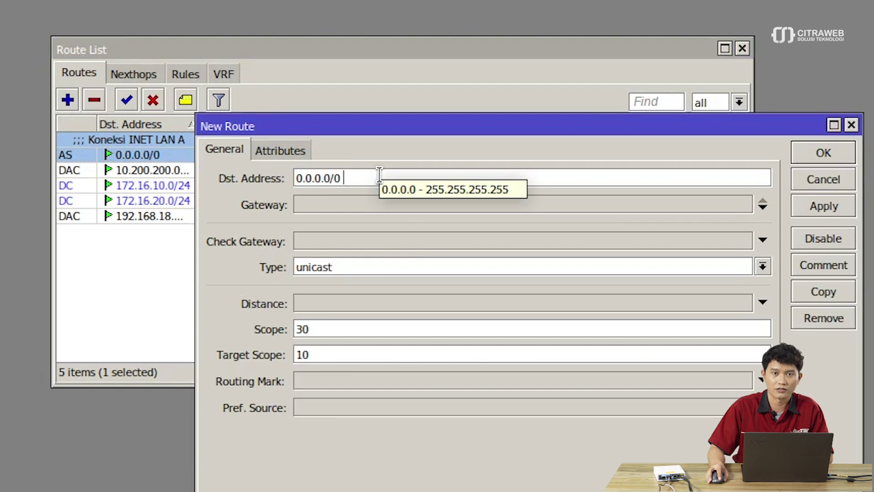
left_click(362, 204)
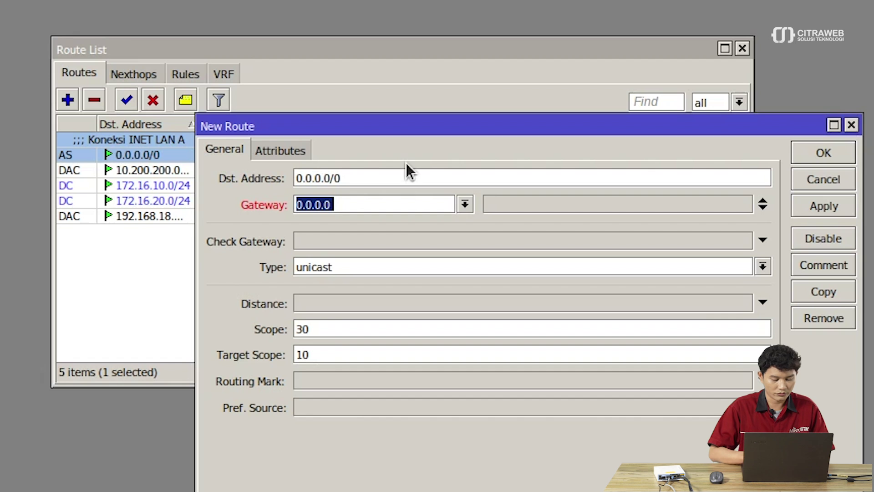
type("10.20")
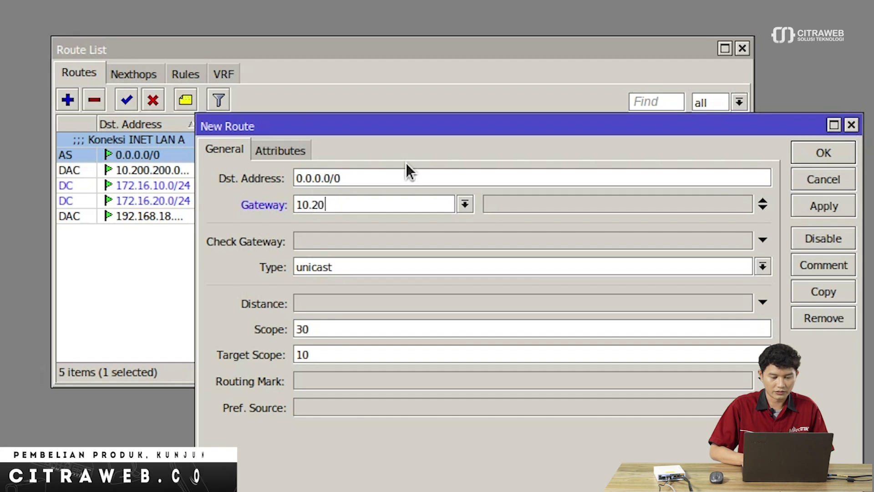
type("0.200.1")
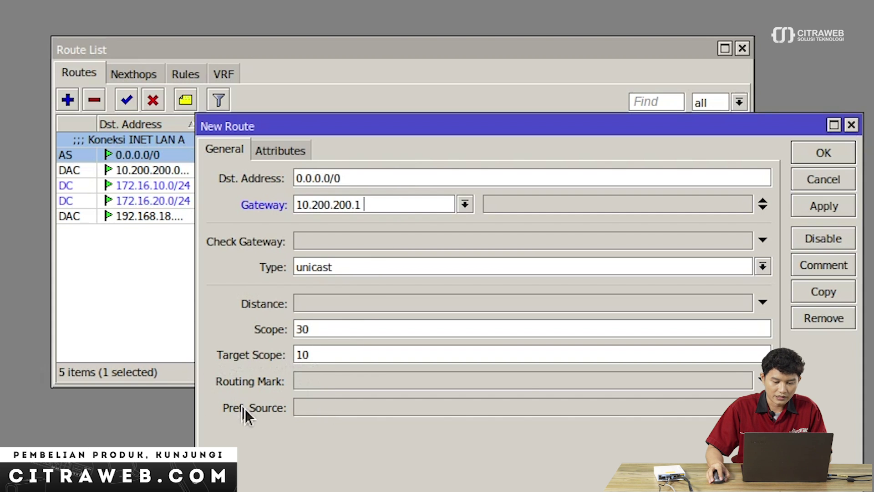
left_click(697, 383)
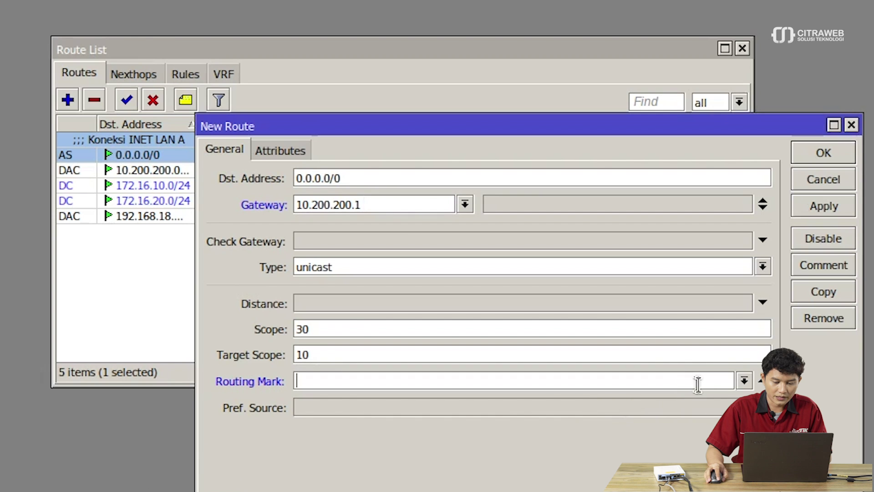
left_click(745, 381)
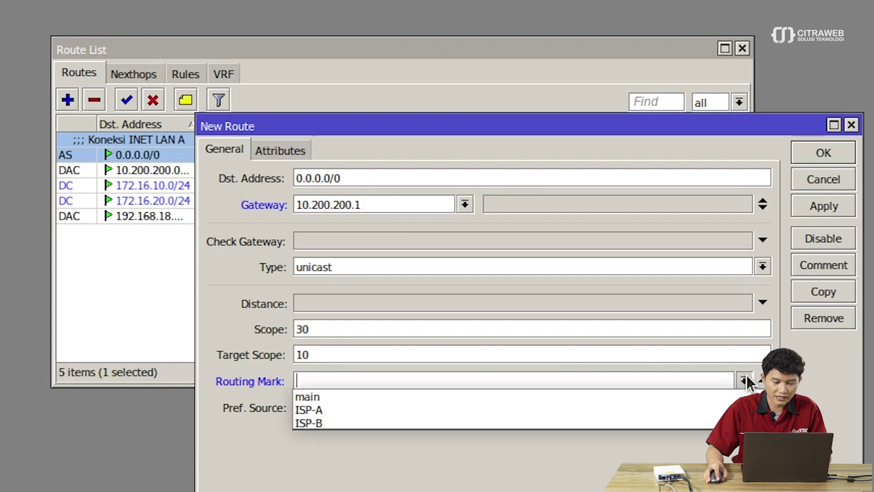
left_click(718, 422)
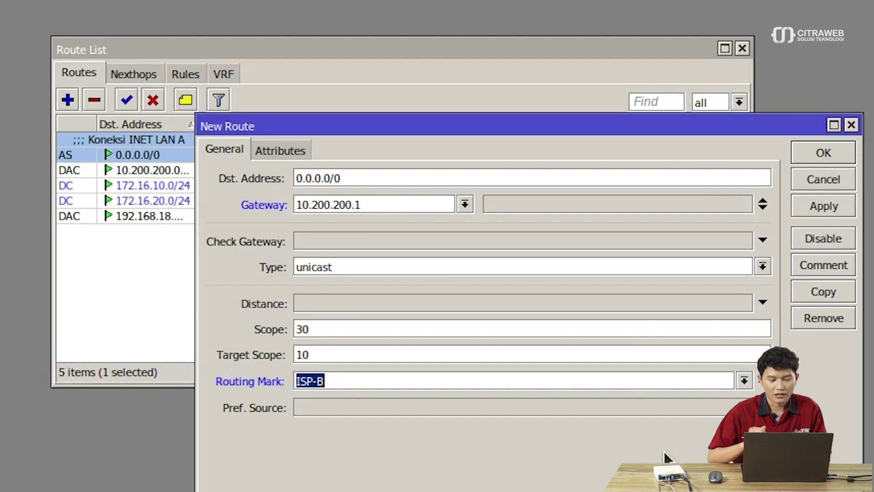
left_click(823, 154)
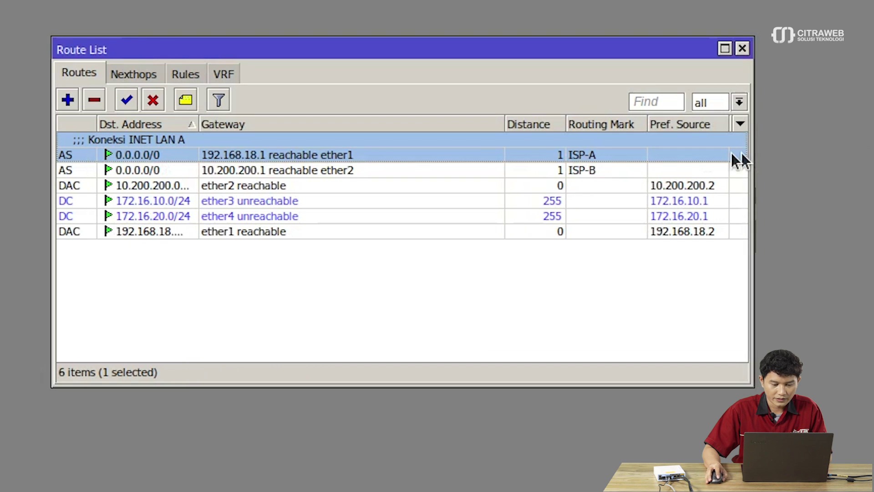
- Add the comment "Koneksi INET LAN B" to the default route through 10.200.200.1
left_click(426, 171)
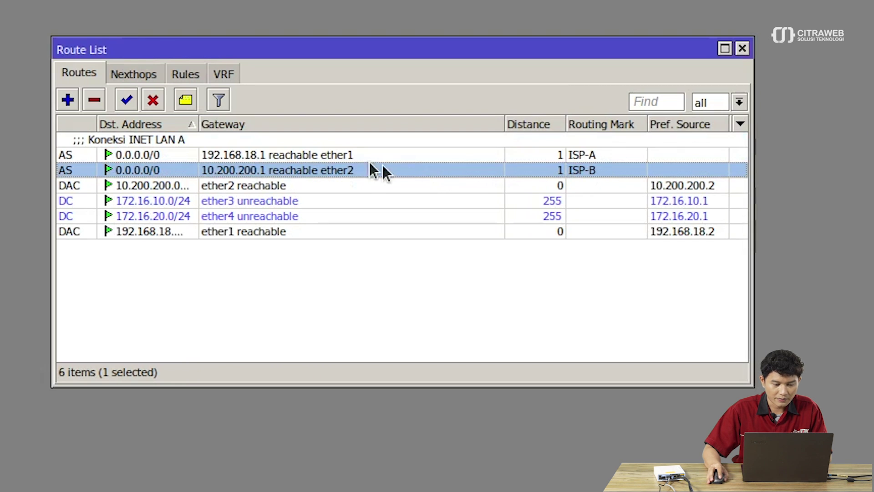
left_click(188, 102)
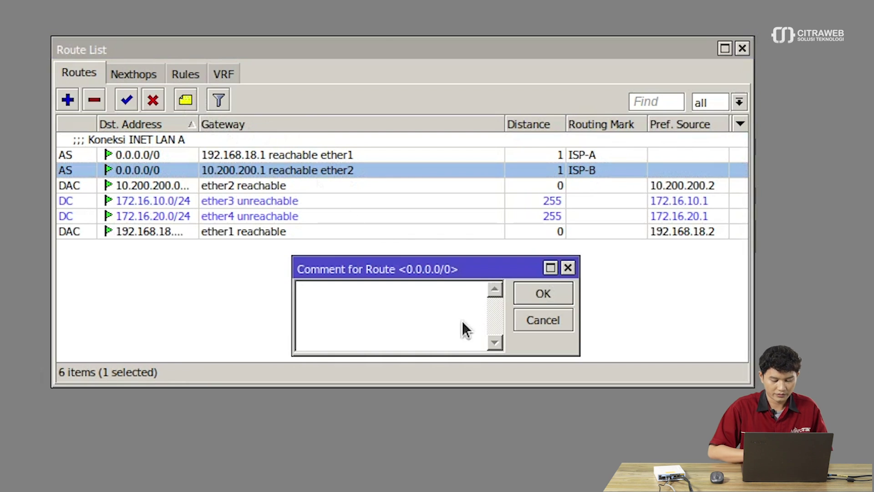
type("Koneksi ")
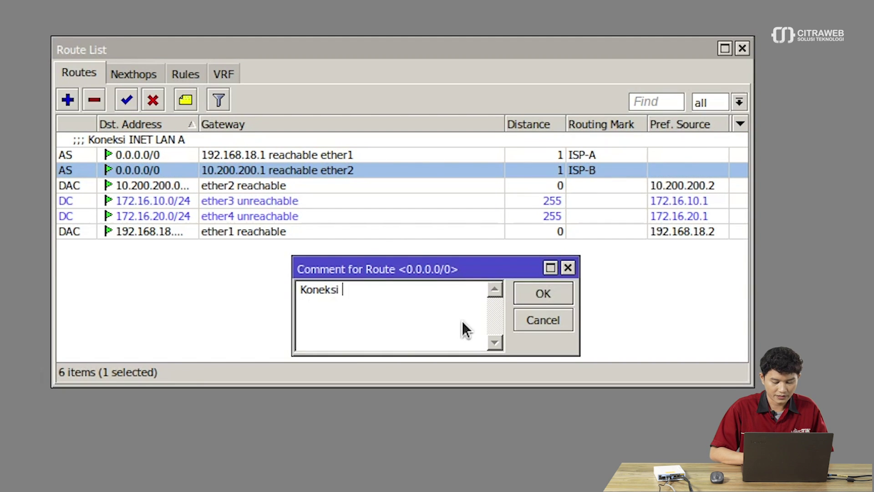
type("INET LA")
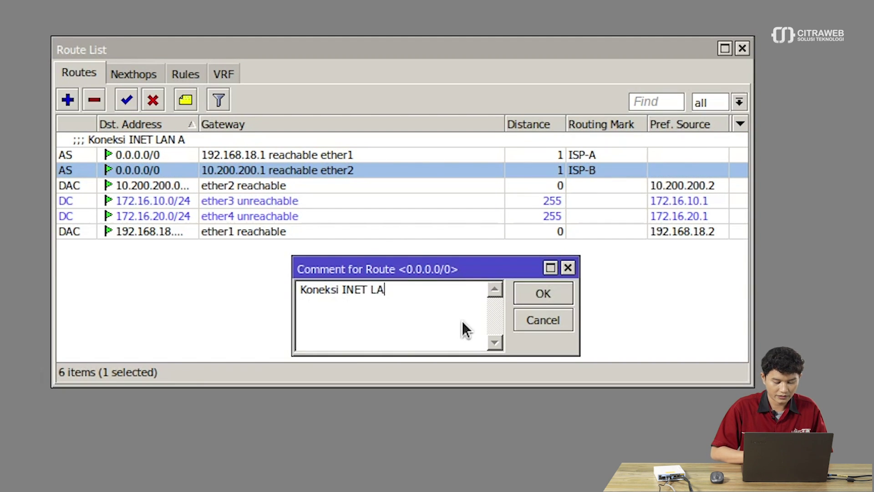
type("N B")
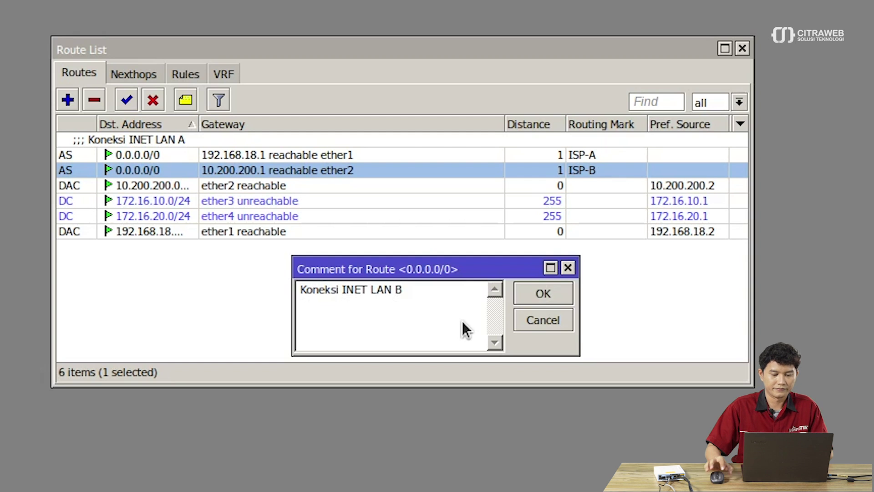
left_click(547, 292)
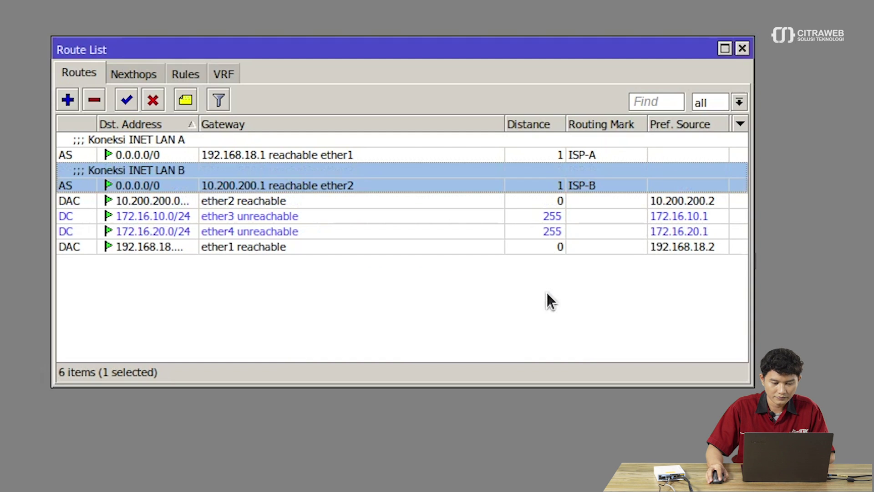
left_click(410, 152)
left_click(408, 188)
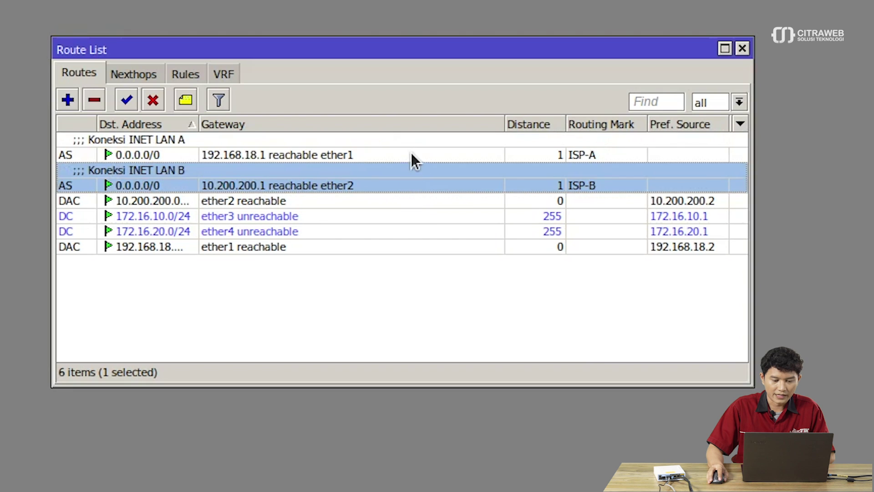
left_click(409, 157)
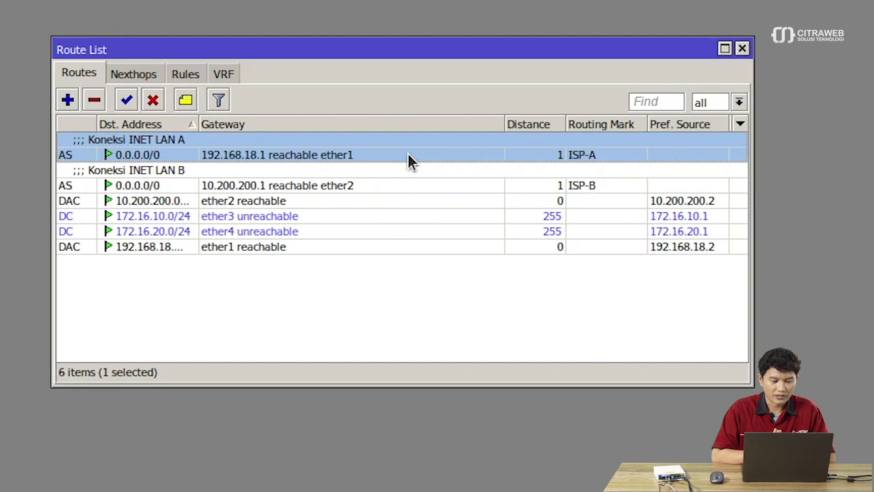
left_click(397, 166)
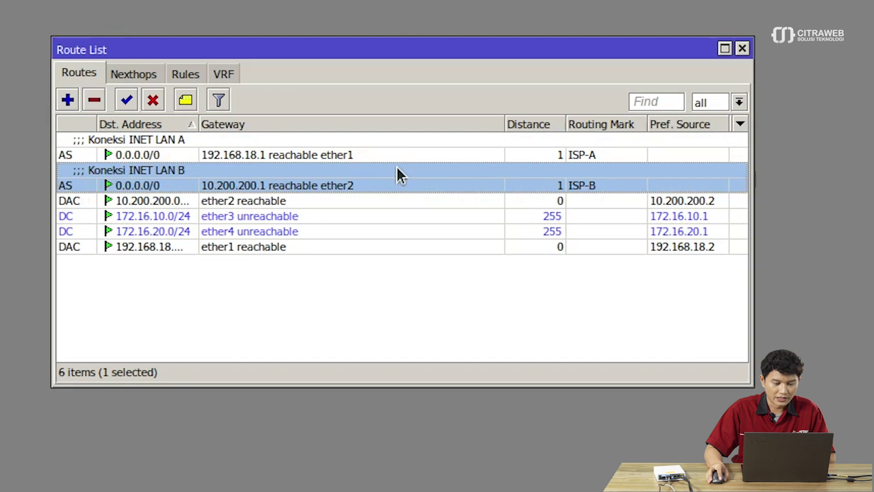
left_click(397, 153)
left_click(391, 171)
left_click(387, 150)
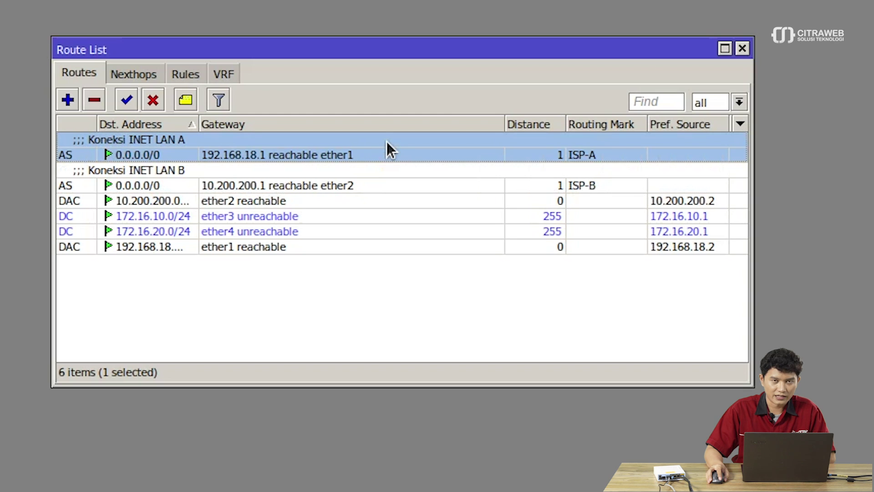
left_click(391, 177)
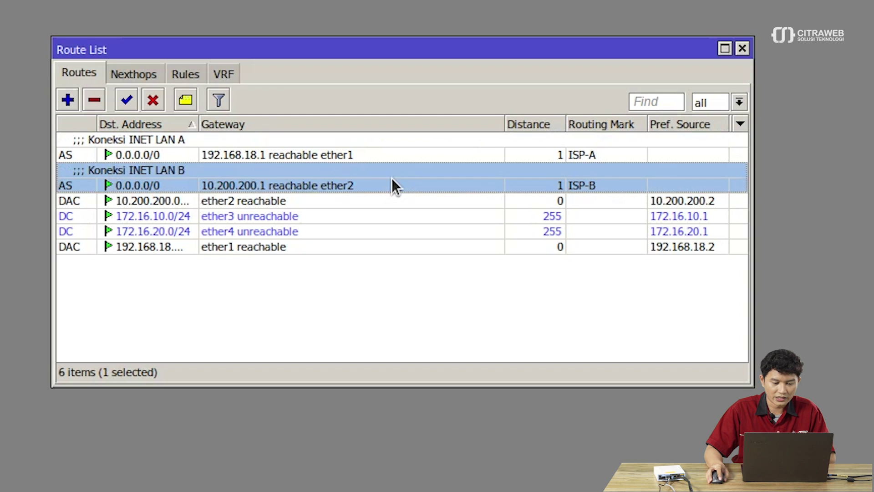
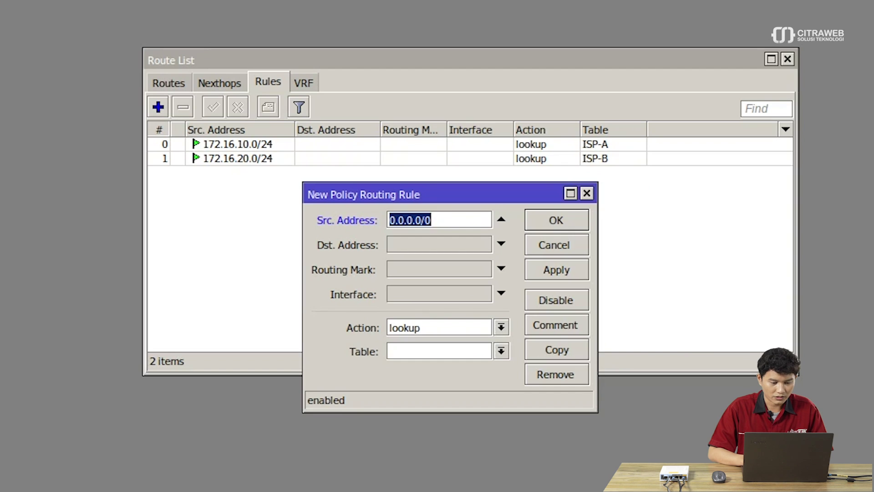
- Set the new policy routing rule's source address to 172.16.10.0/24 and destination address to 172.16.20.0/24
type("172.16.10.")
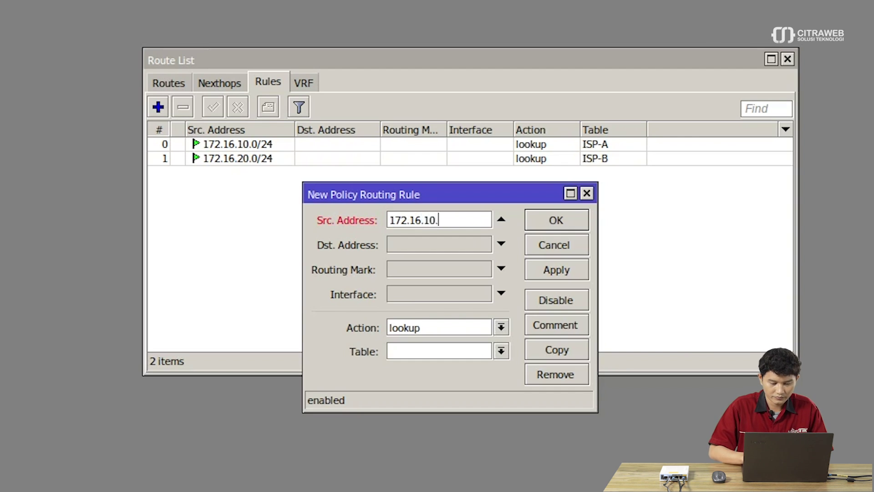
type("0/24")
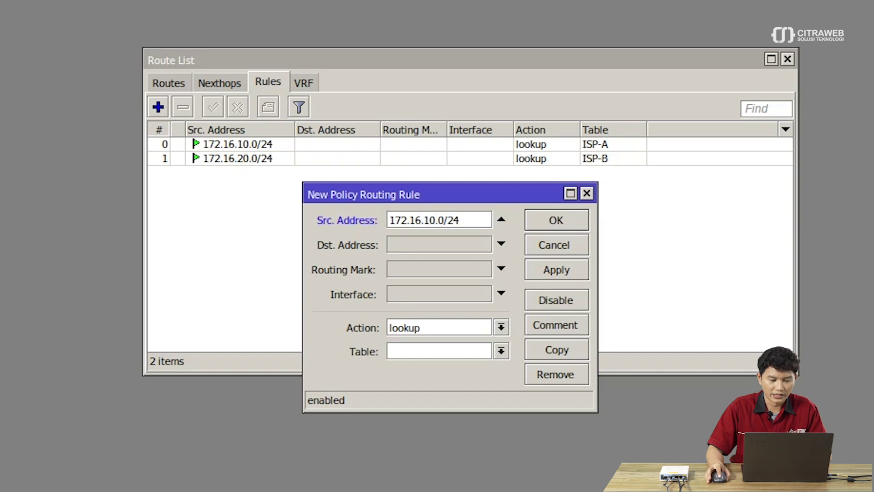
left_click(408, 241)
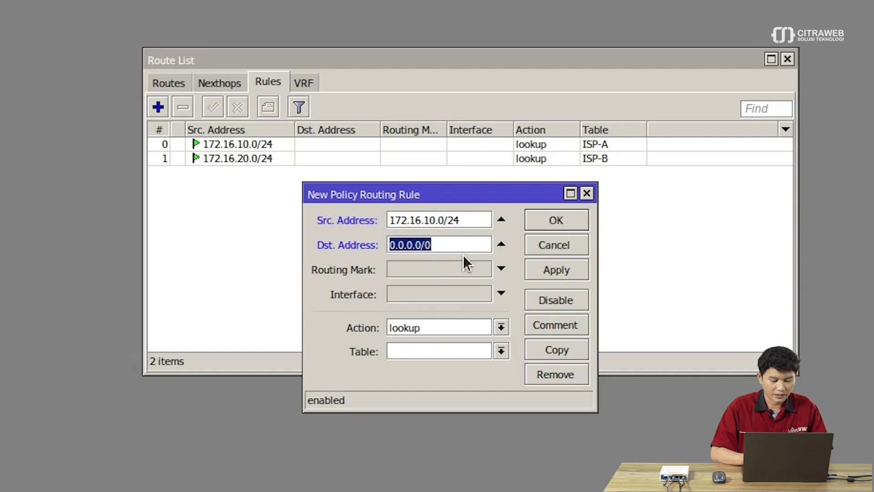
type("172")
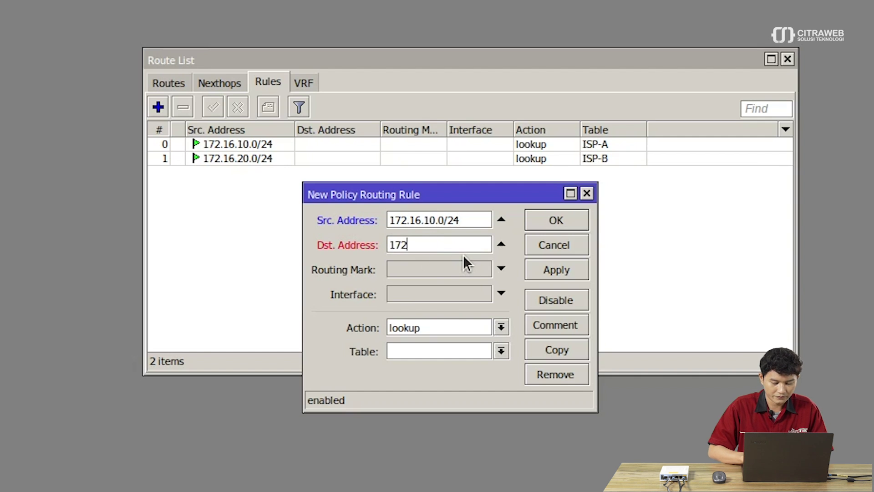
type(".16.2")
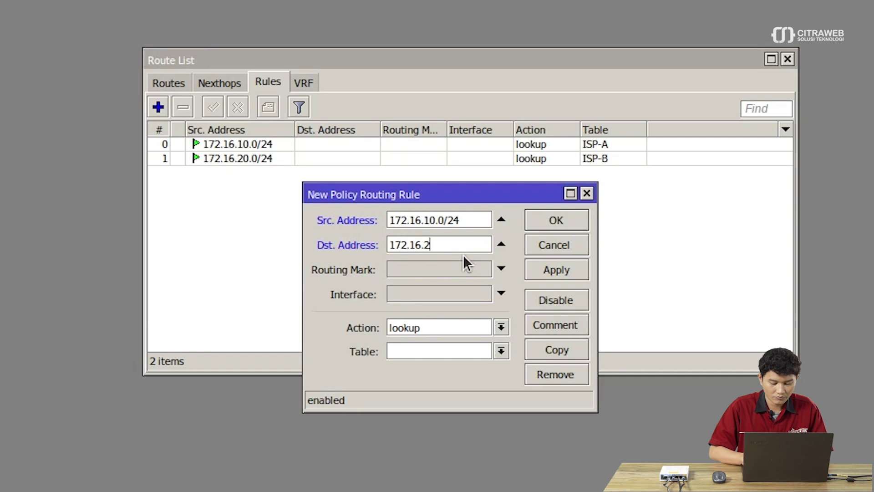
type("0.0/24")
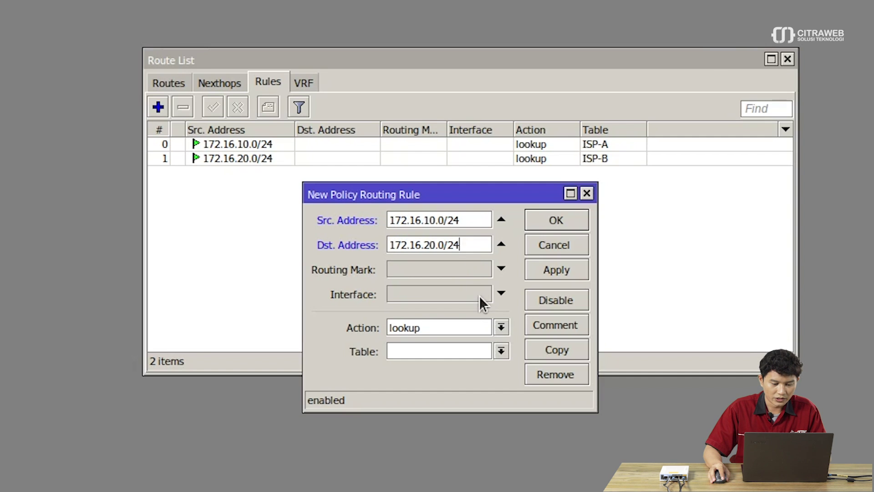
- Keep the rule's action as lookup, set its table to main and save the rule
left_click(500, 327)
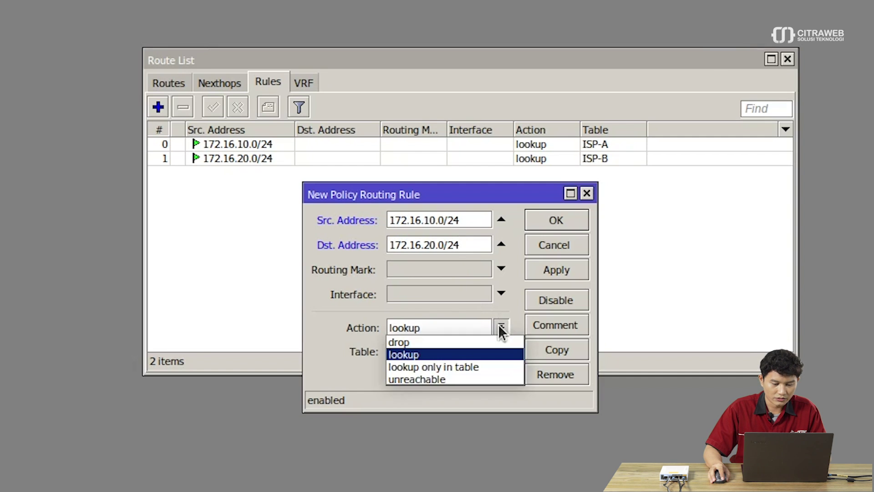
left_click(501, 328)
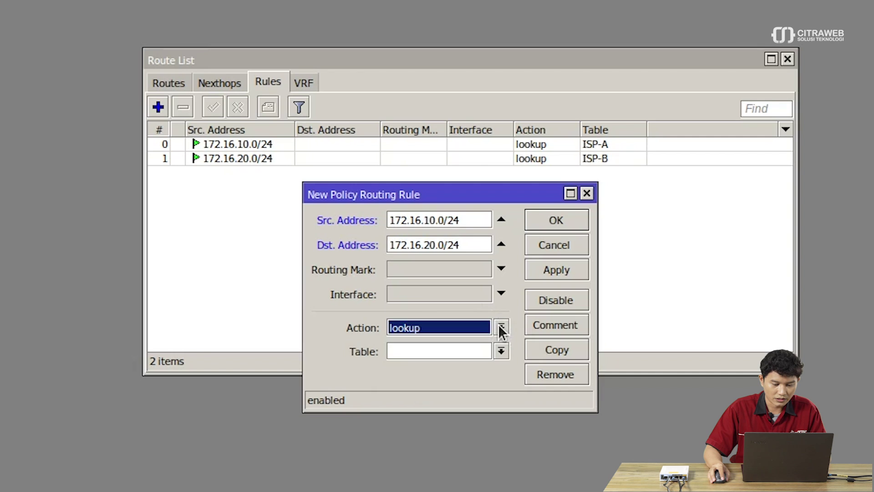
left_click(500, 351)
left_click(498, 363)
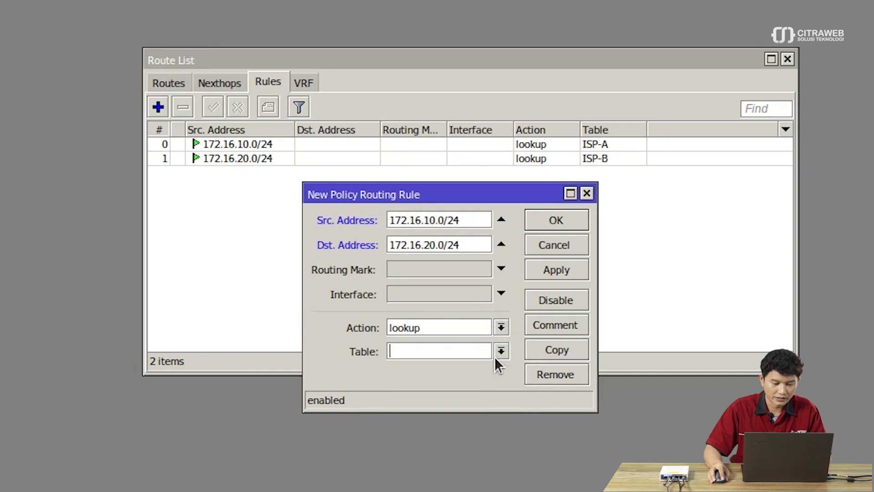
left_click(497, 353)
left_click(497, 363)
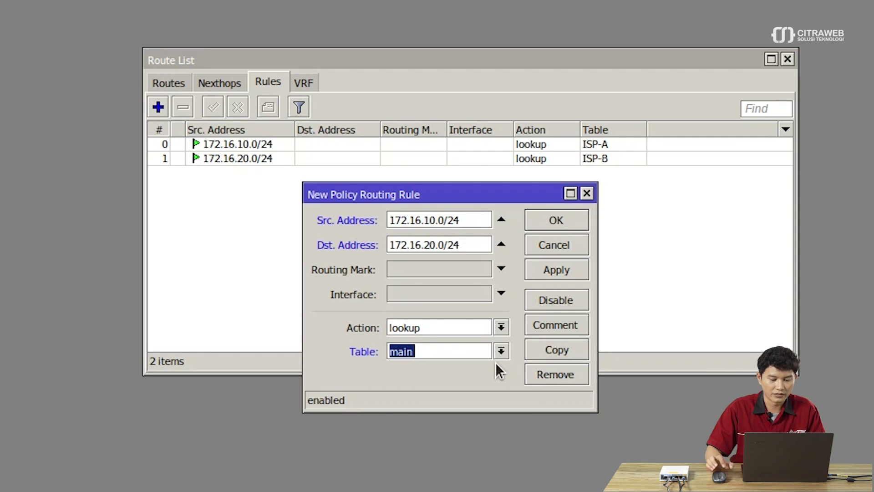
left_click(561, 220)
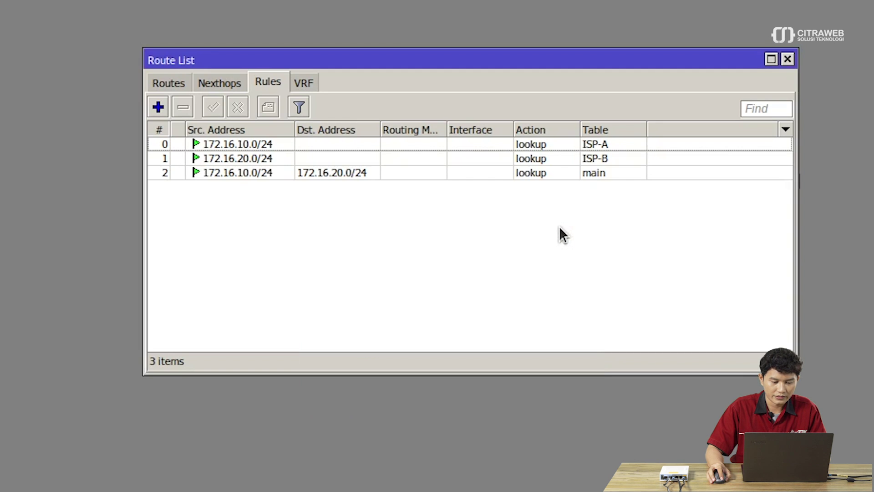
- Add a policy routing rule with source 172.16.20.0/24, destination 172.16.10.0/24, action lookup and table main
left_click(157, 107)
left_click(406, 212)
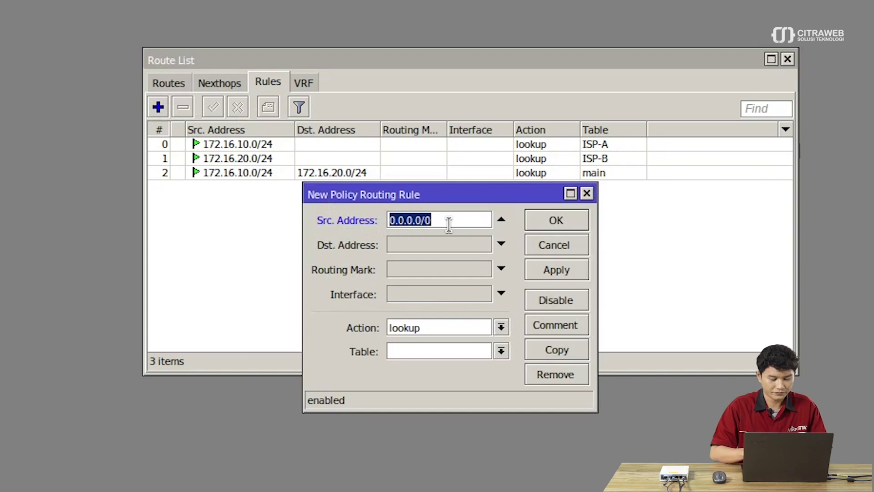
type("172.16")
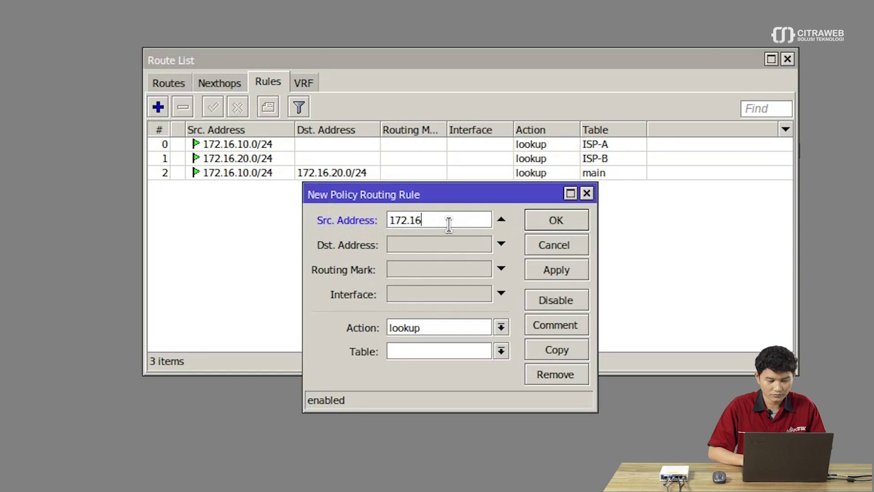
type(".20")
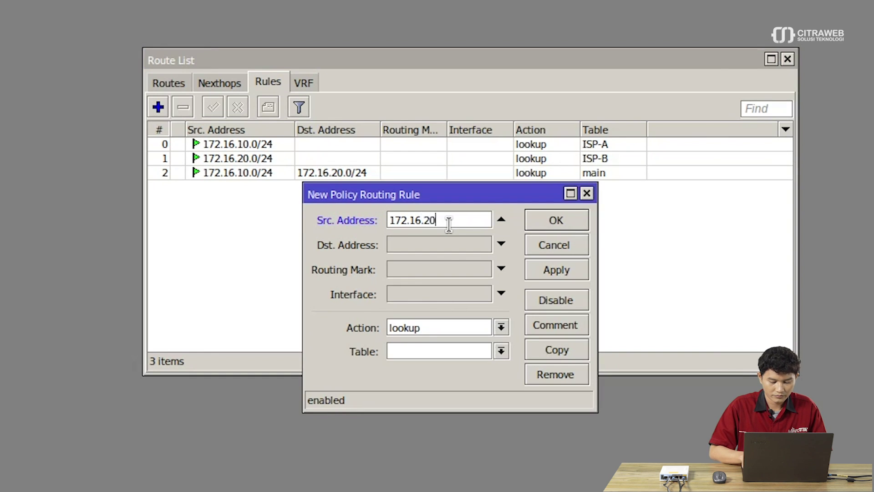
type(".0/24")
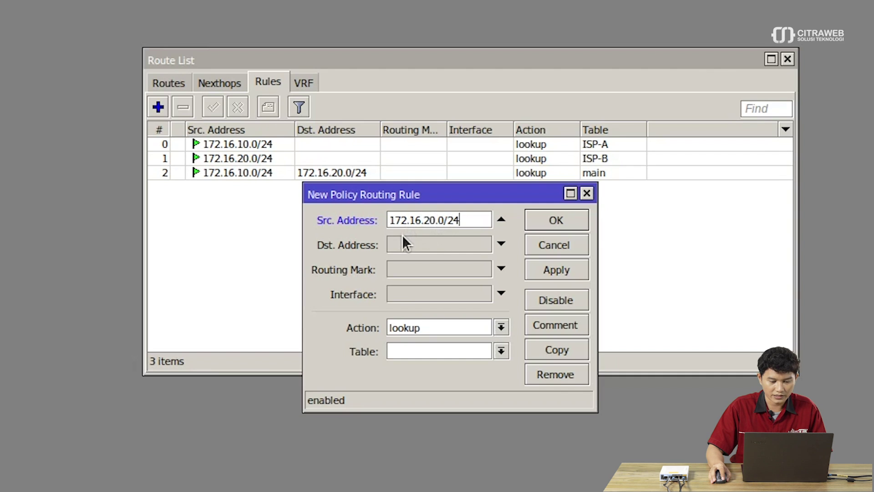
left_click(436, 243)
type("172.16.10.0/24")
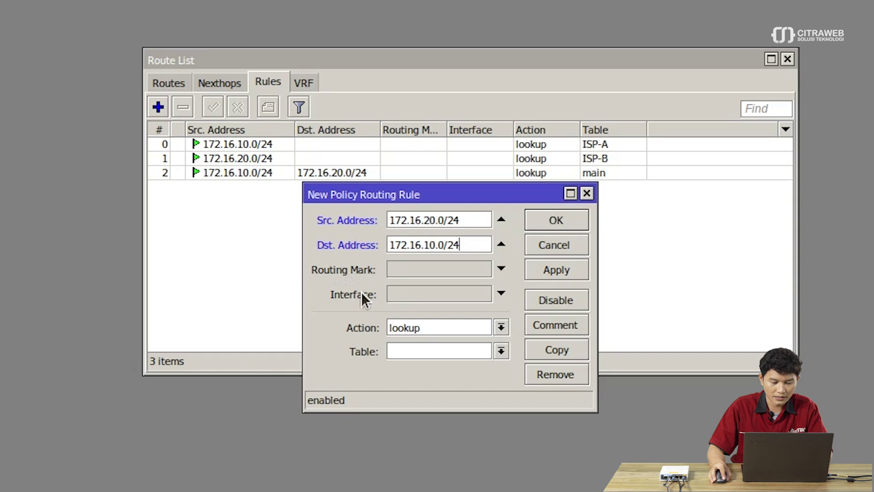
left_click(500, 351)
left_click(492, 362)
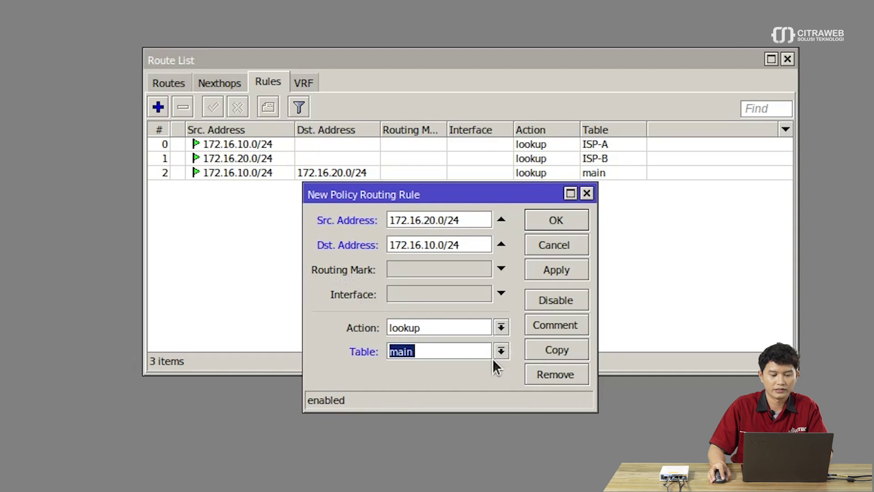
left_click(555, 222)
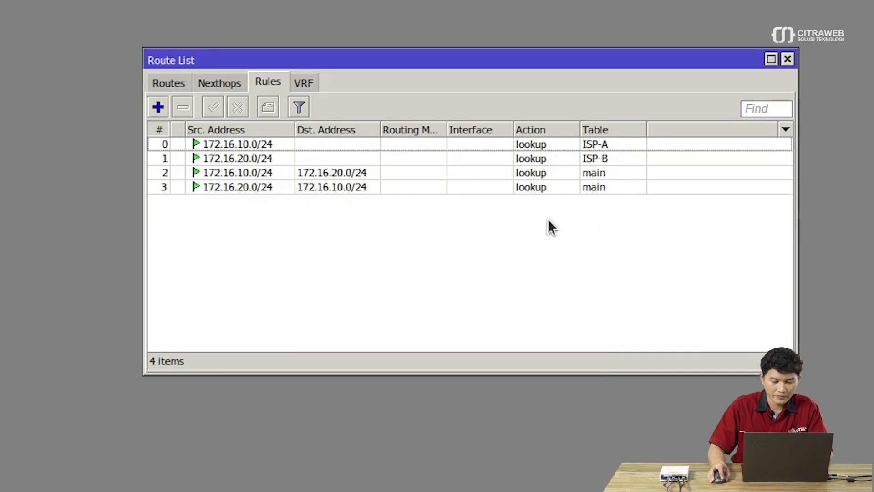
- Move the two inter-LAN rules that use table main above the ISP-A and ISP-B rules
left_click(410, 172)
left_click(417, 187, "shift")
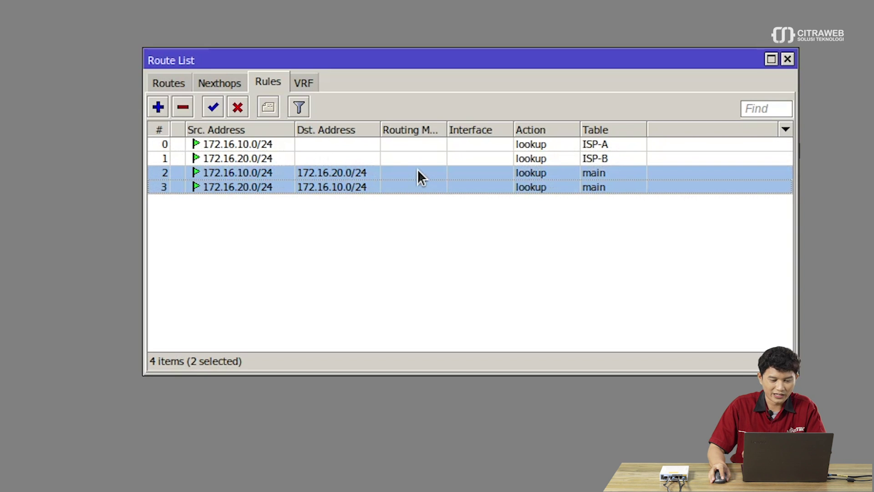
left_click_drag(417, 168, 417, 134)
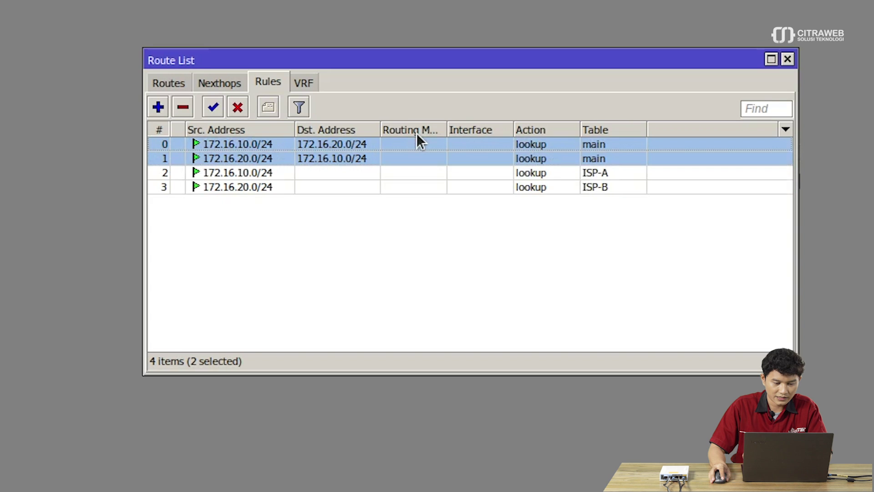
left_click(291, 201)
- Add the comment "Bypass antar-LAN" to the rule from 172.16.10.0/24 to 172.16.20.0/24
left_click(313, 143)
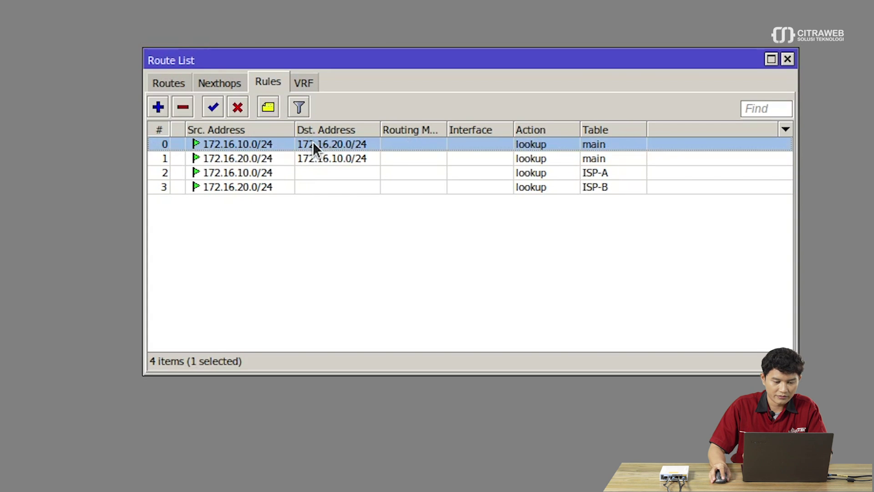
left_click(267, 108)
type("Bypass")
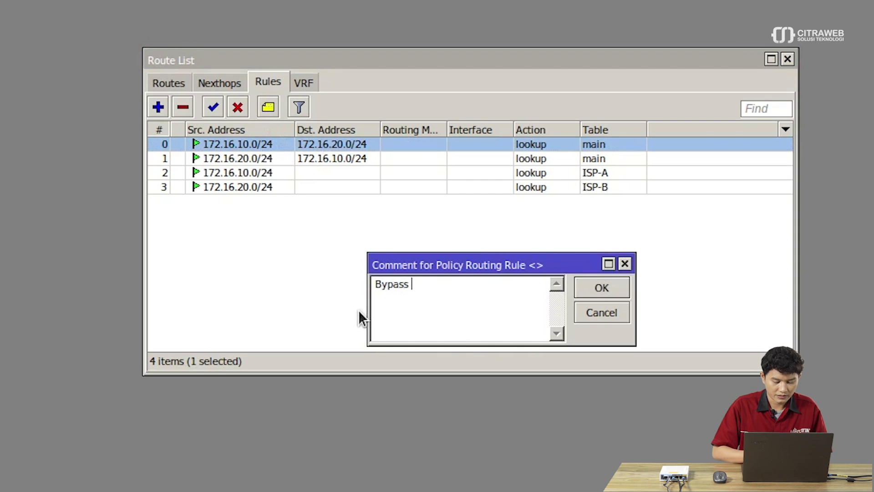
type(" anta")
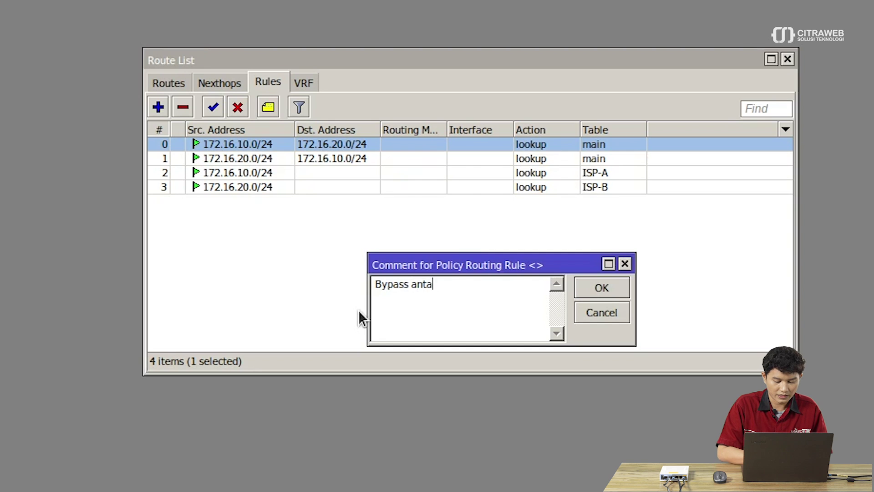
type("r-LAN")
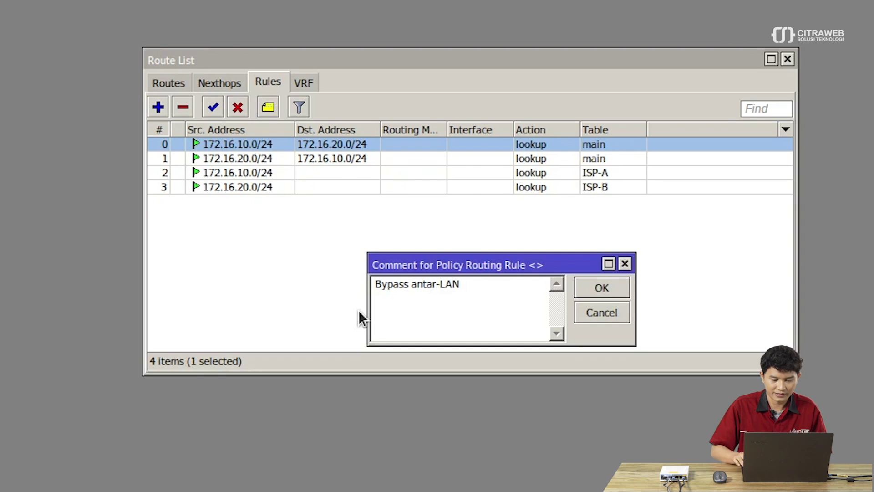
key("Return")
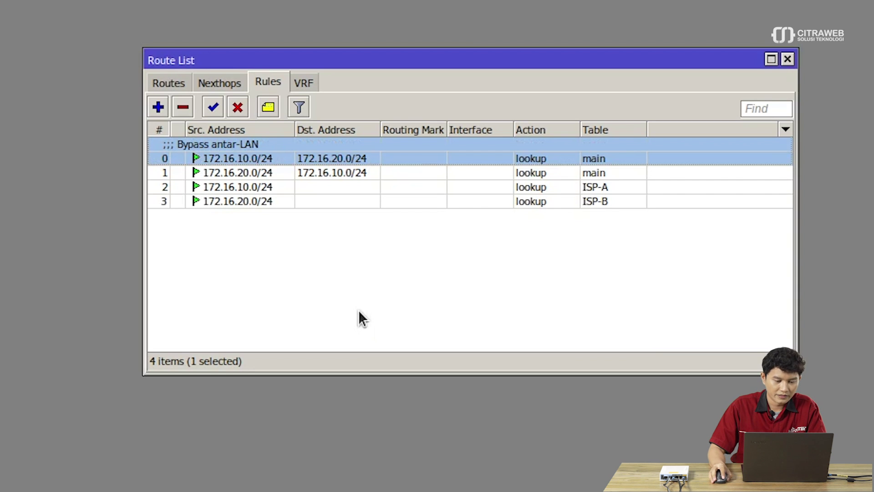
- Add a default route for 0.0.0.0/0 through gateway 192.168.18.1 with no routing mark
left_click(177, 84)
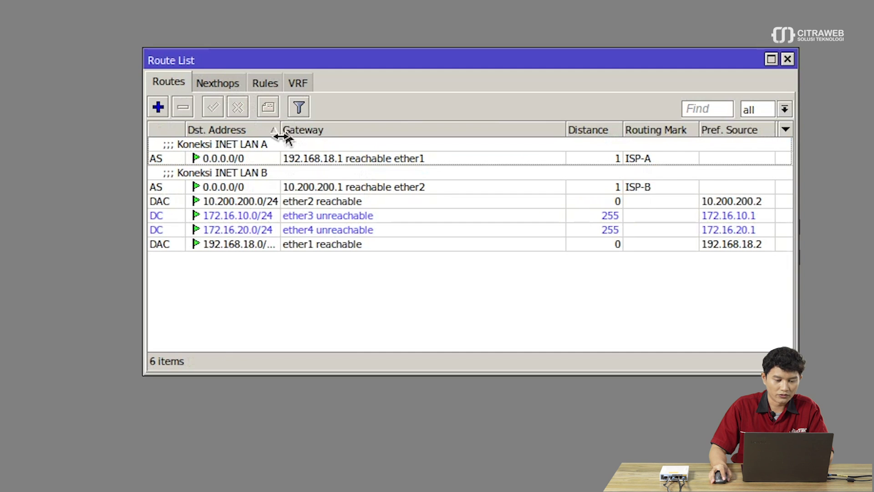
left_click(158, 108)
left_click_drag(392, 129, 294, 207)
left_click(310, 280)
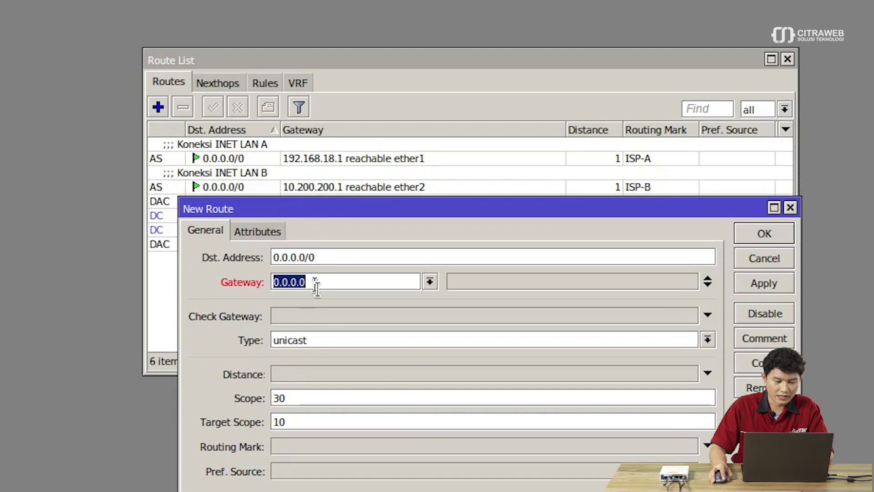
type("192")
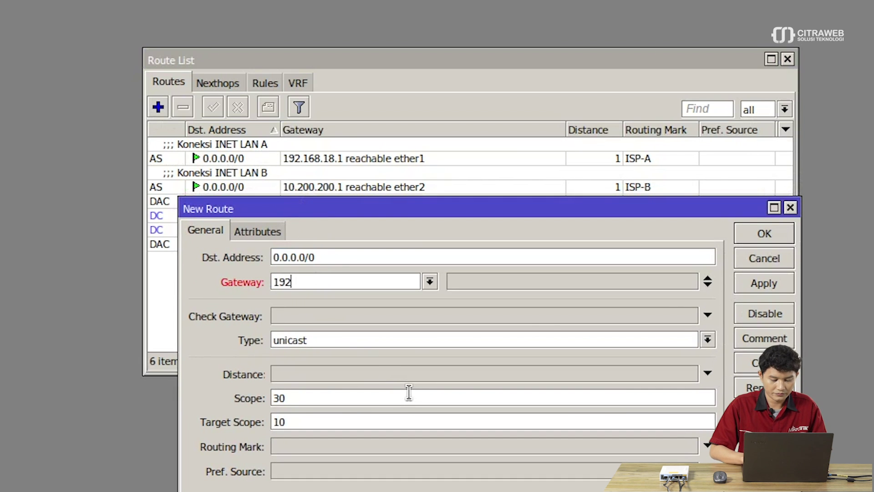
type(".168.18.1")
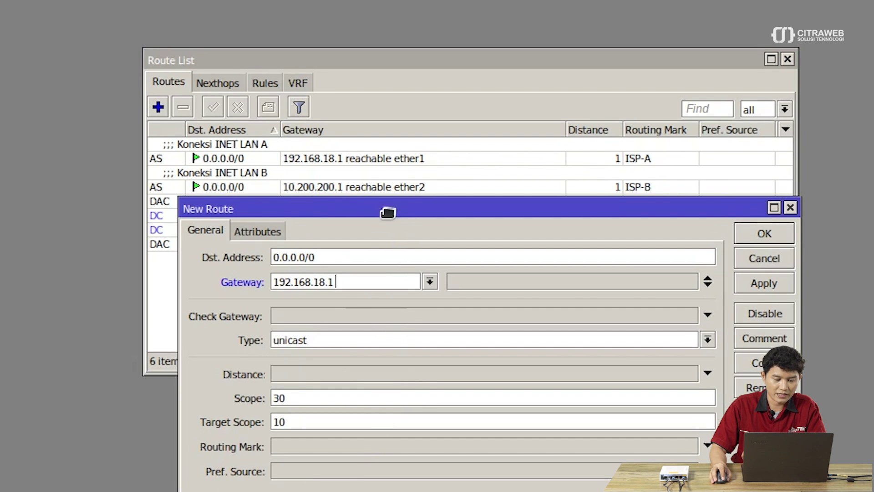
left_click_drag(388, 212, 367, 249)
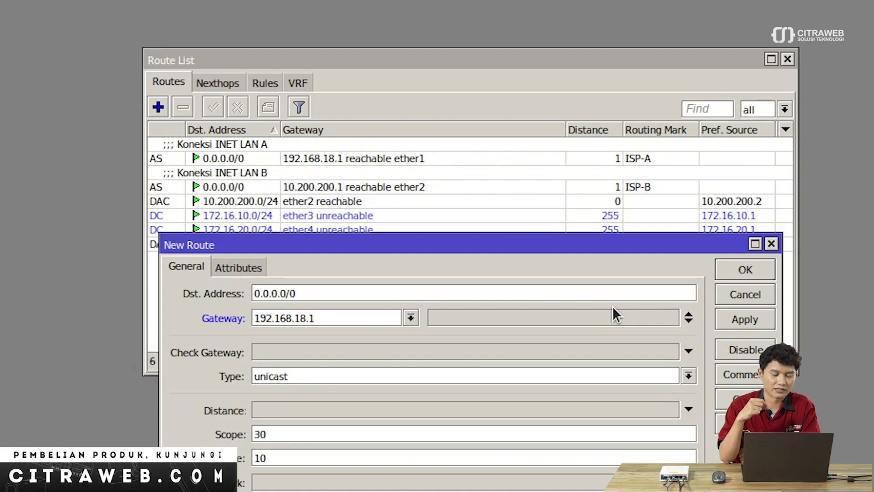
left_click(734, 269)
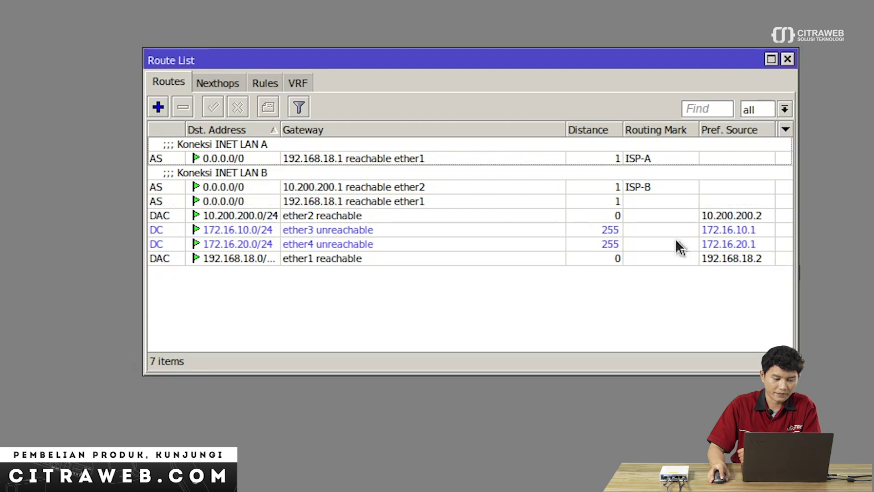
- Add the comment "INET Local-Process" to the unmarked default route through 192.168.18.1
left_click(450, 200)
left_click(272, 106)
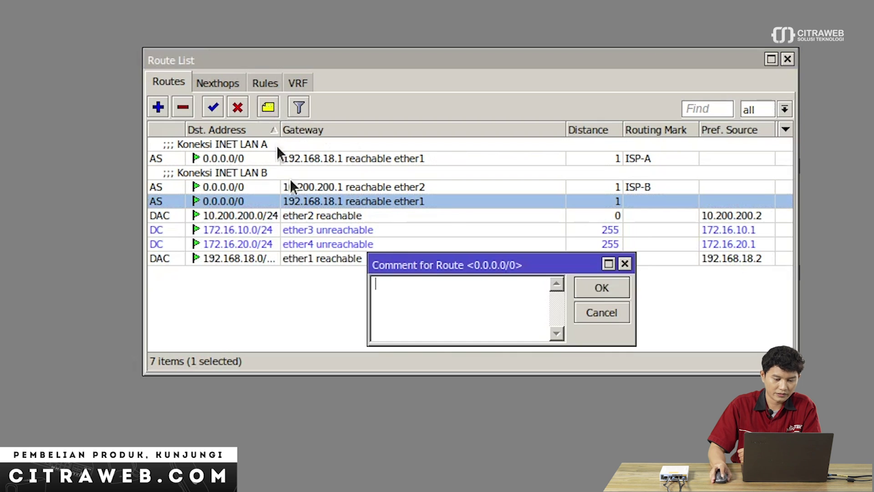
type("INET ")
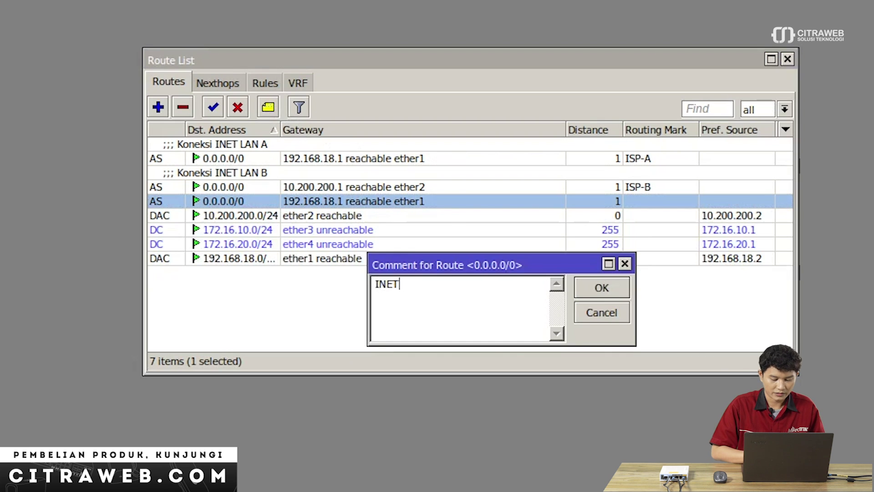
type("Local-Pe")
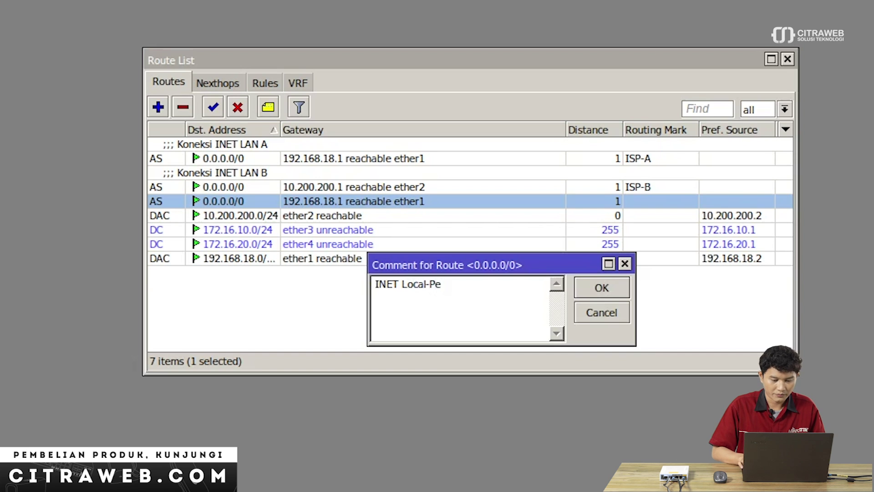
key("BackSpace")
type("ro")
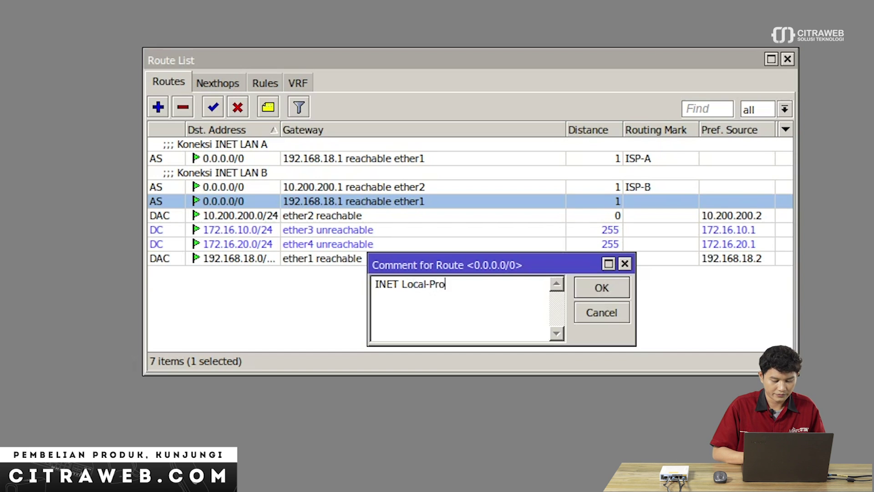
type("cess")
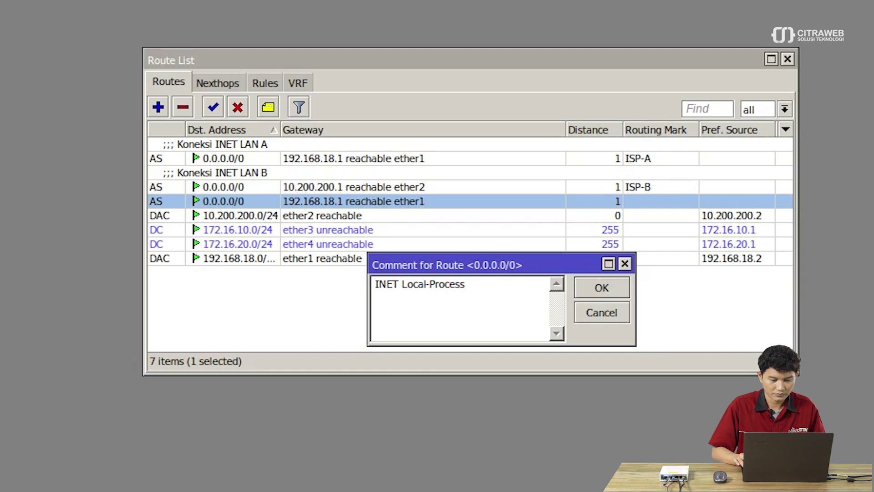
key("Return")
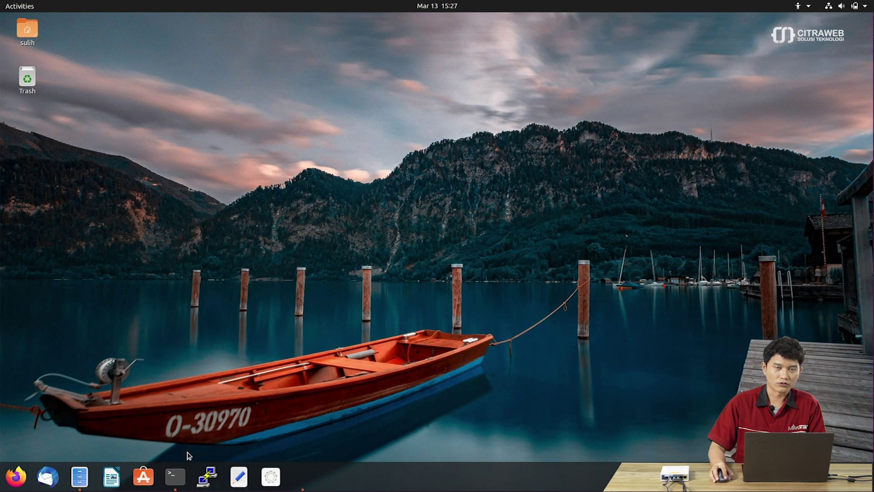
- Switch to the terminal on the client laptop and run traceroute -n 8.8.8.8 to check the internet path
left_click(177, 476)
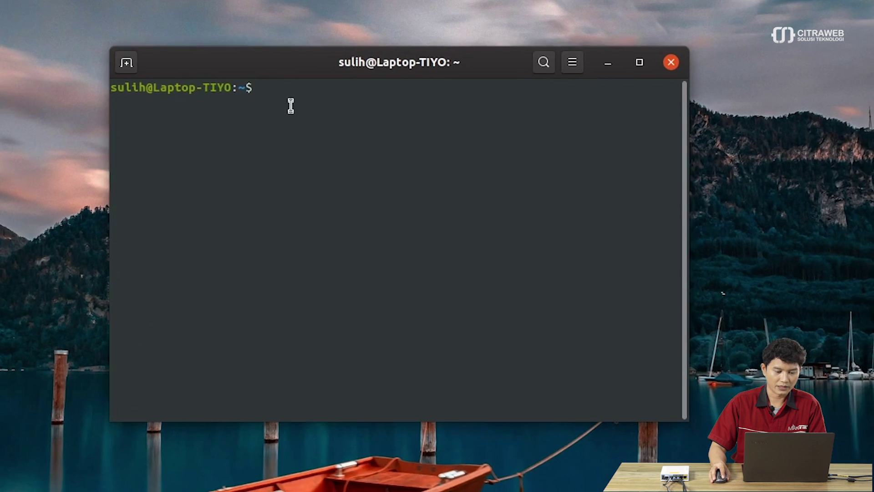
left_click_drag(271, 62, 298, 66)
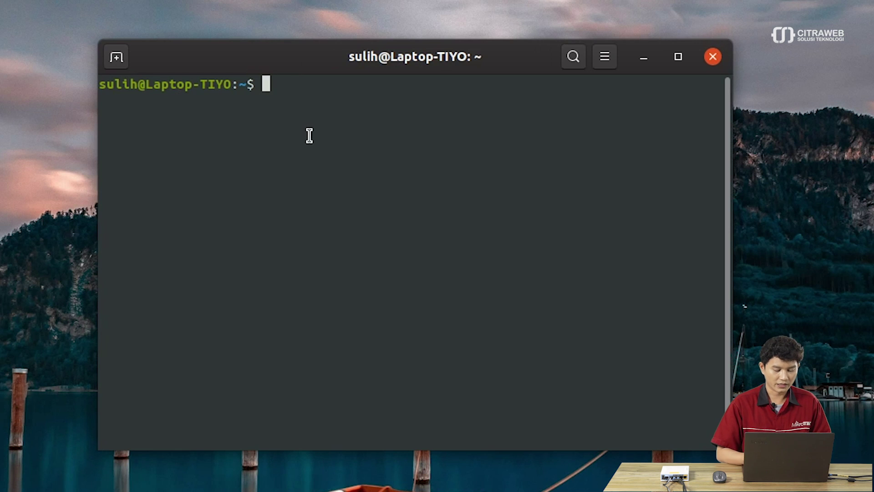
type("tracer")
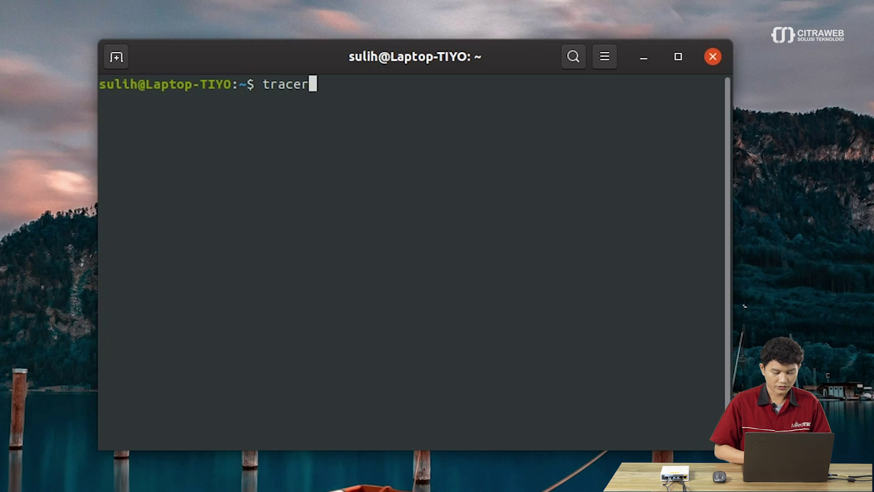
type("oute -n")
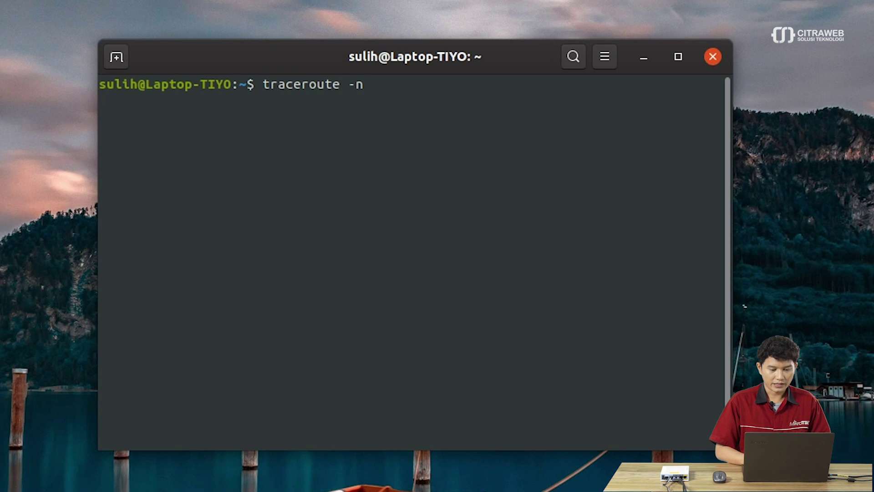
type("8.8.8.8")
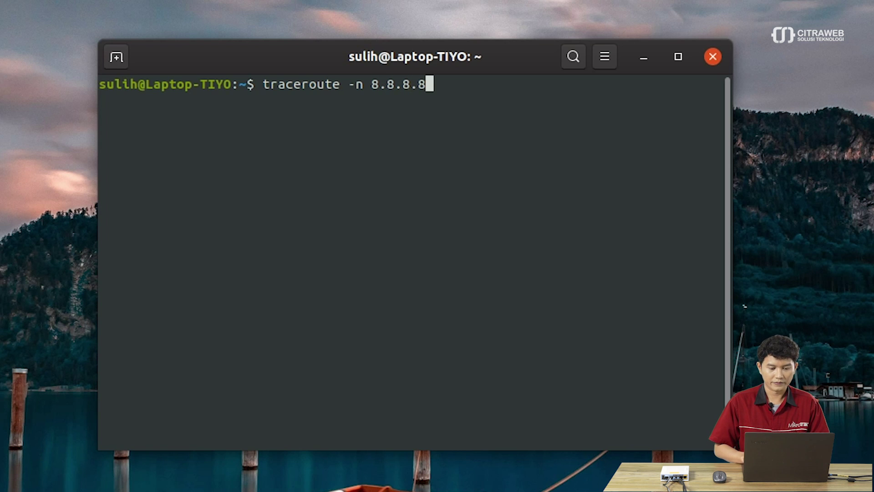
key("Return")
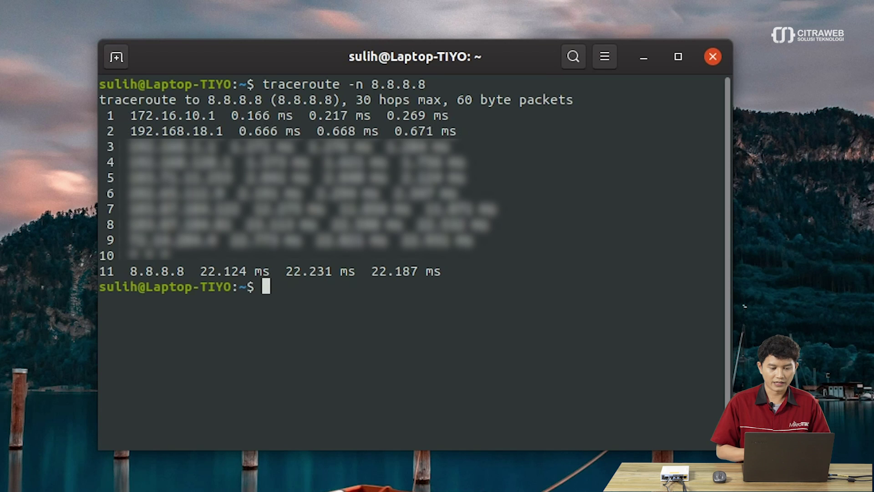